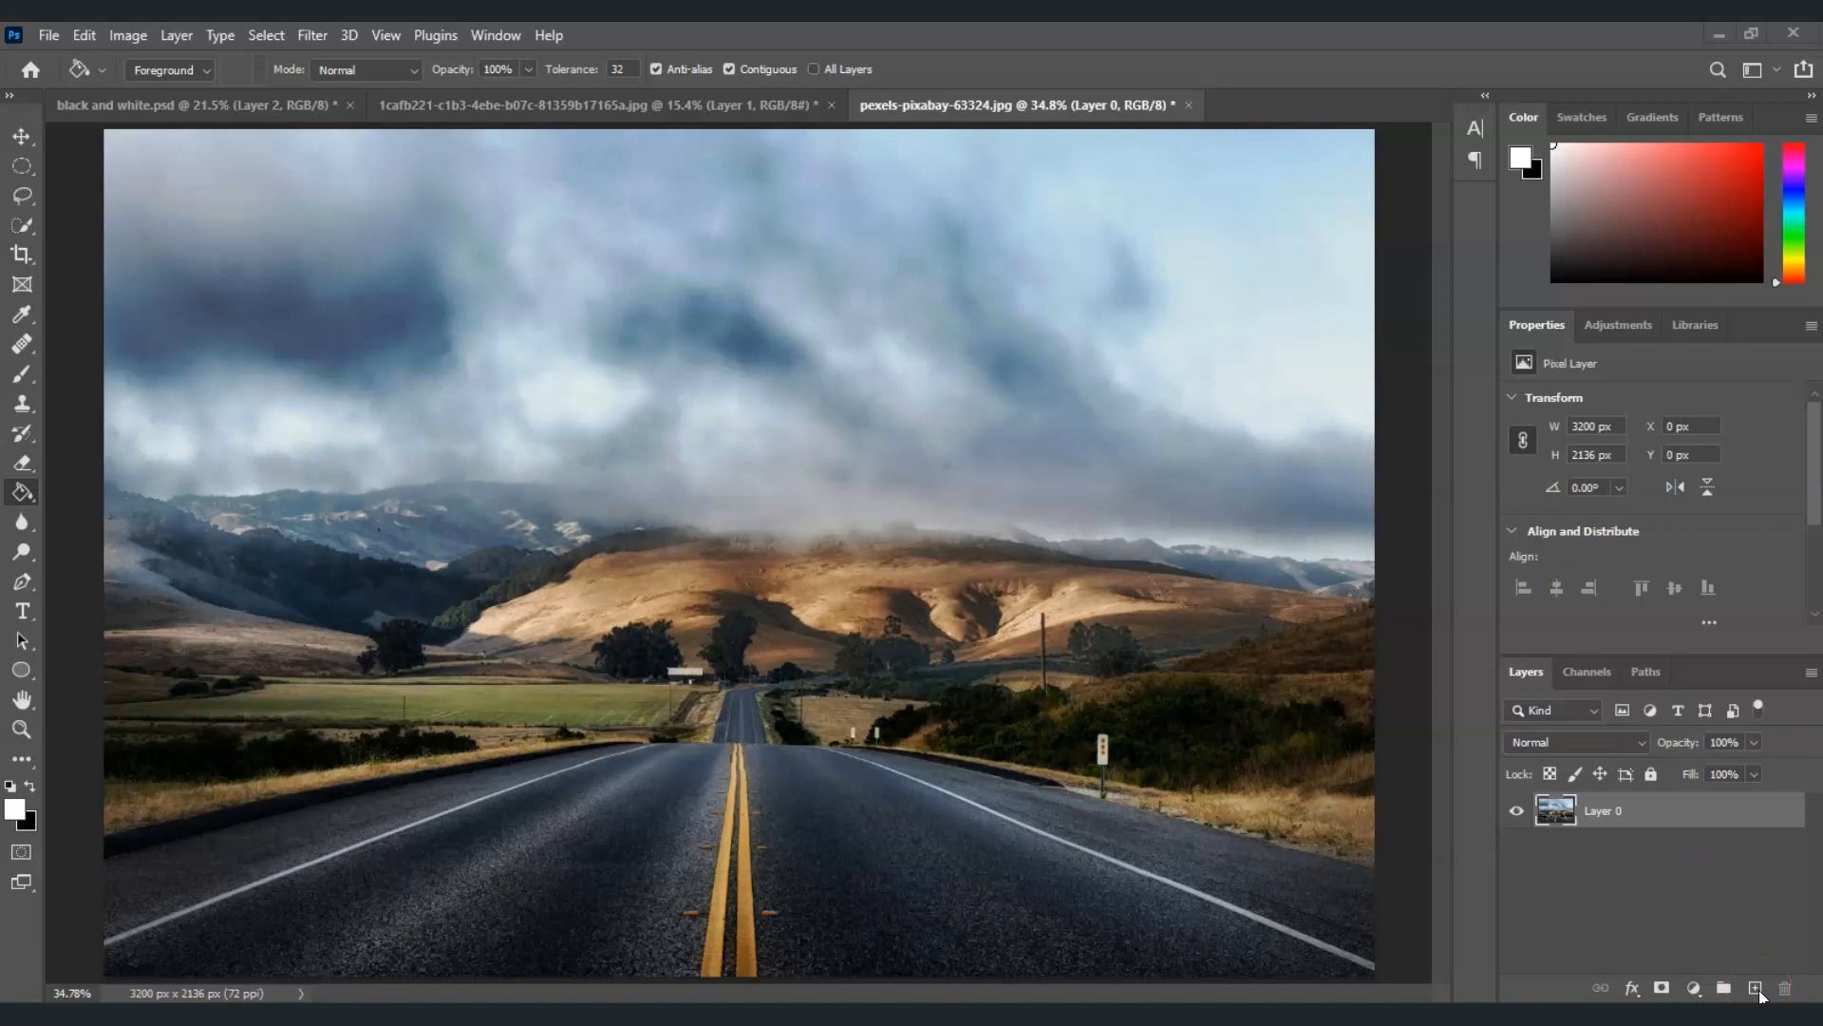
Add a new layer named Rain above the road photo and fill it with white
{"action": "left_click", "coordinate": [1627, 810]}
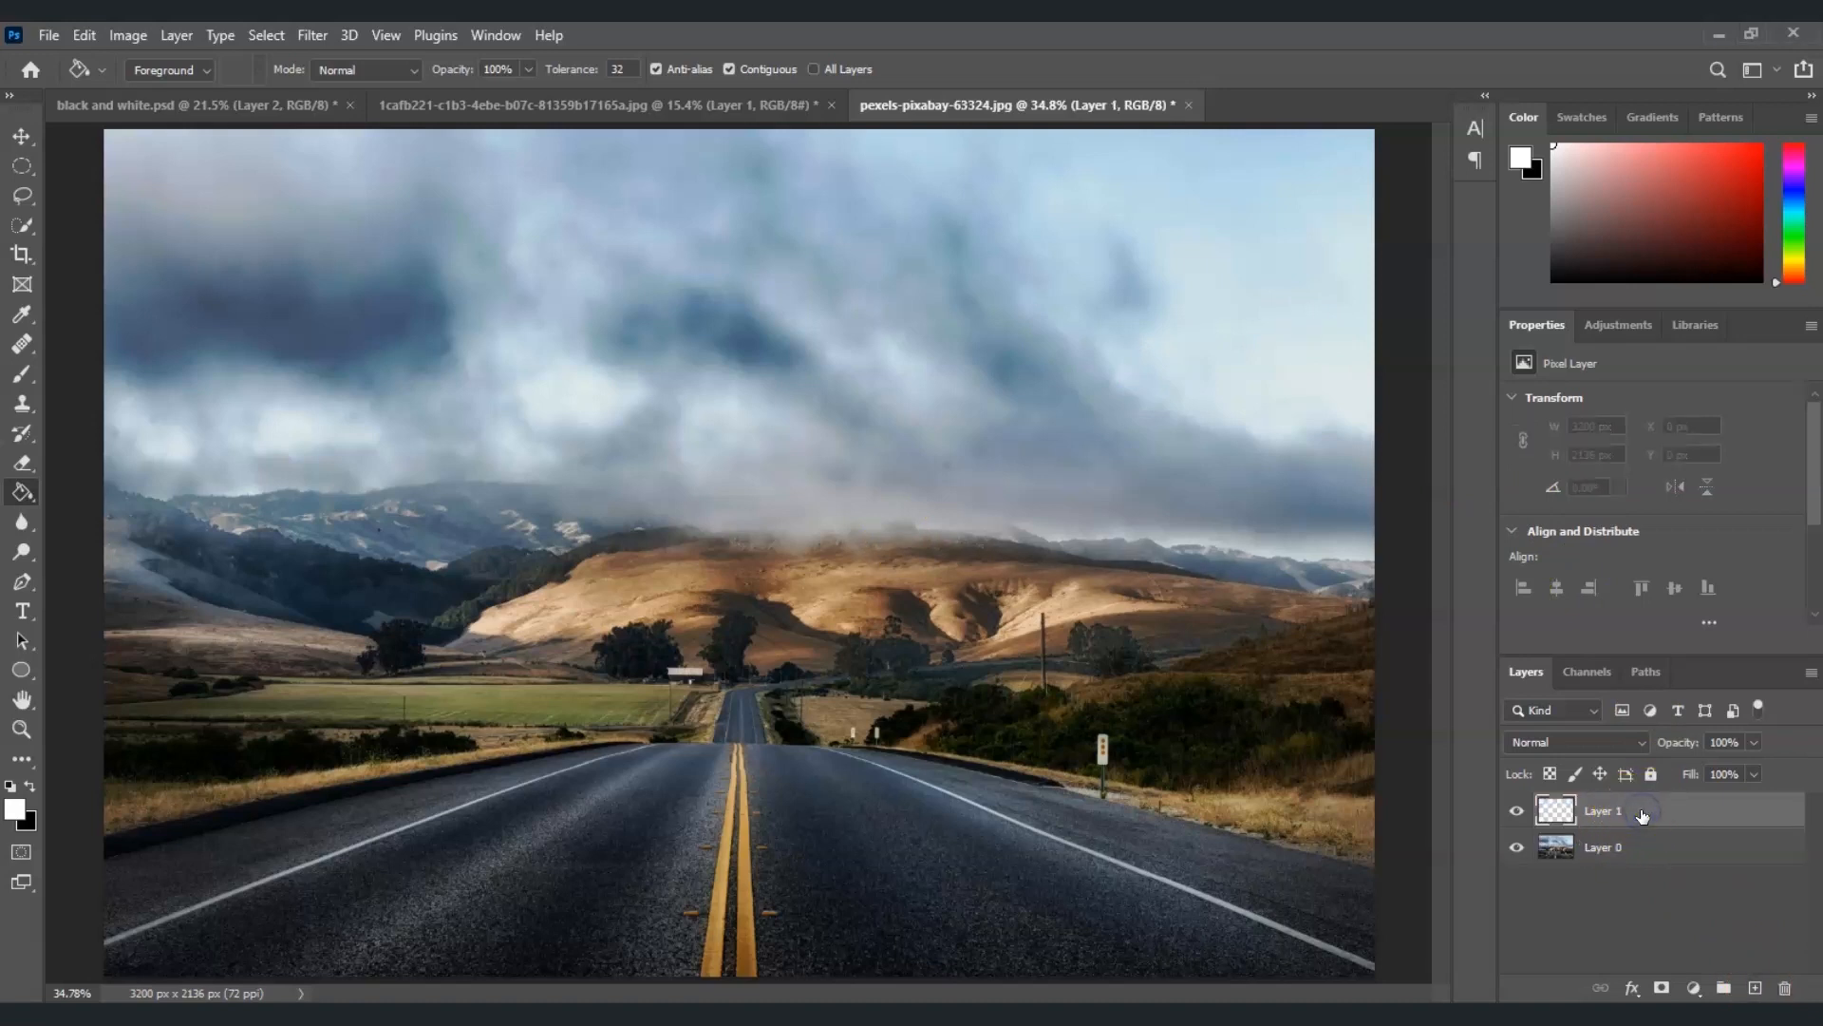
{"action": "double_click", "coordinate": [1605, 810]}
{"action": "type", "text": "Rain"}
{"action": "left_click", "coordinate": [1672, 874]}
{"action": "left_click", "coordinate": [1644, 828]}
{"action": "left_click", "coordinate": [1647, 817]}
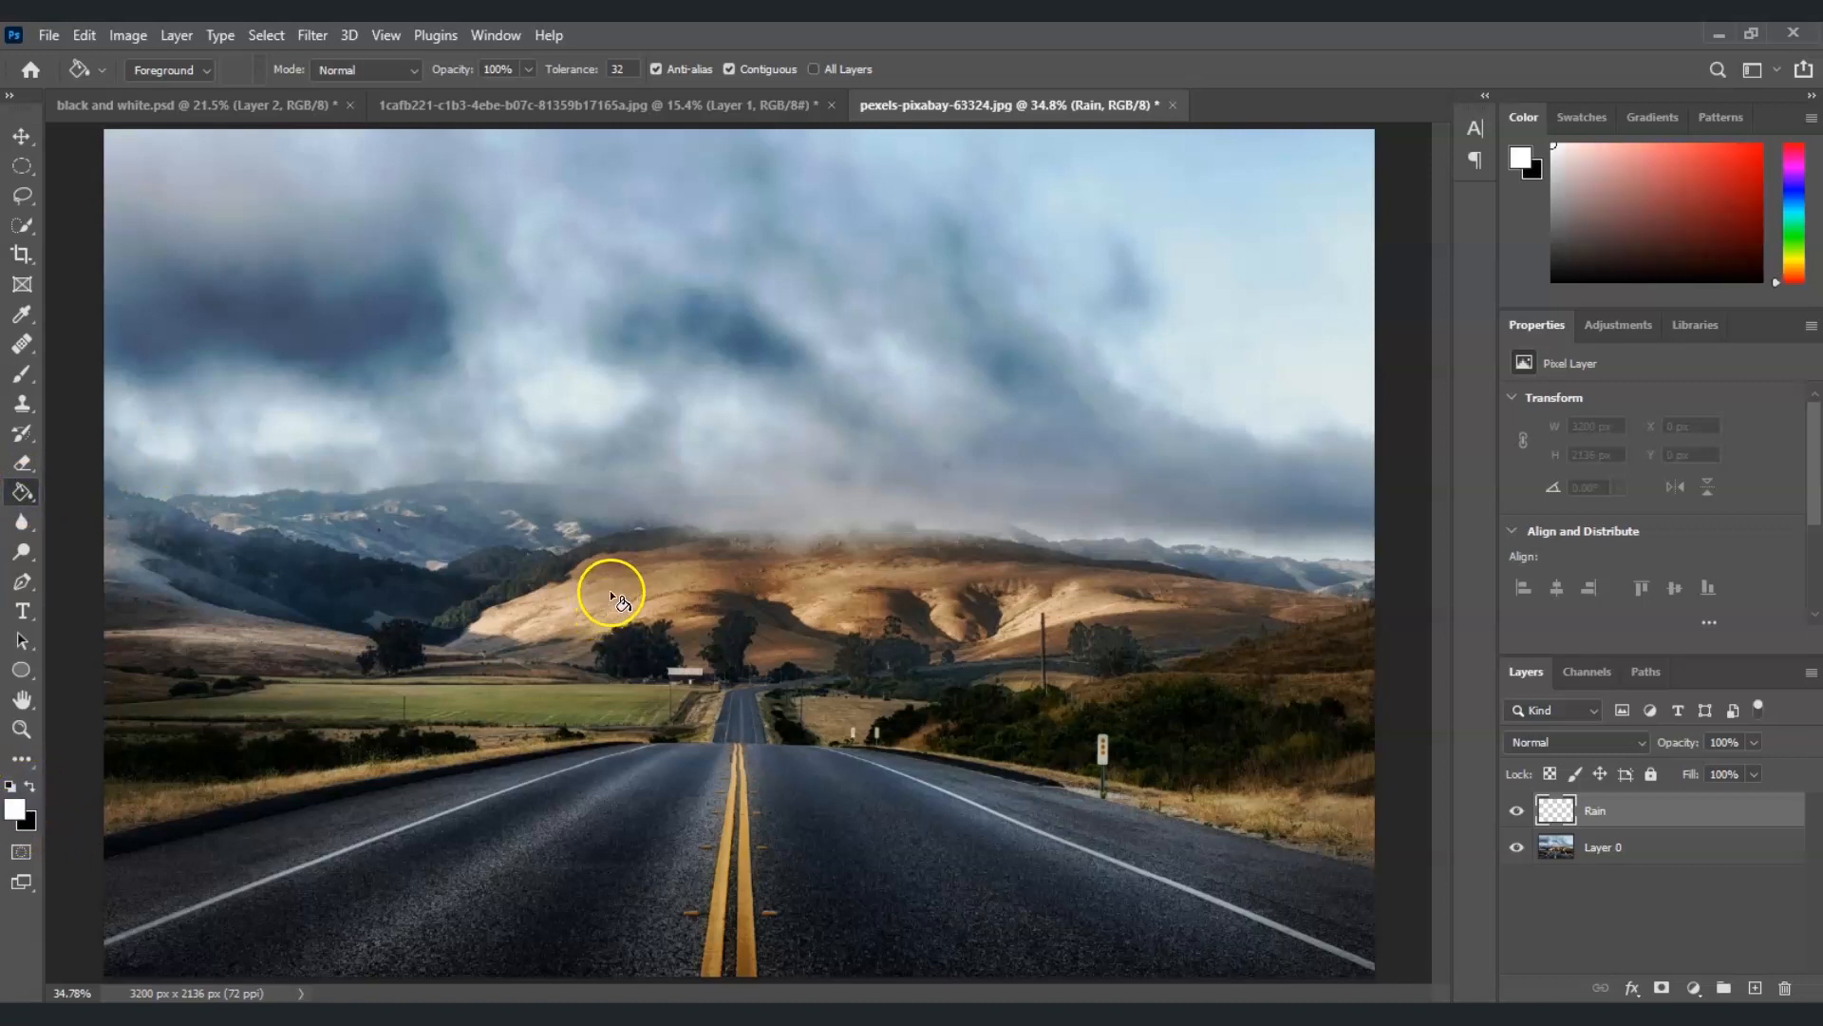
{"action": "left_click", "coordinate": [650, 545]}
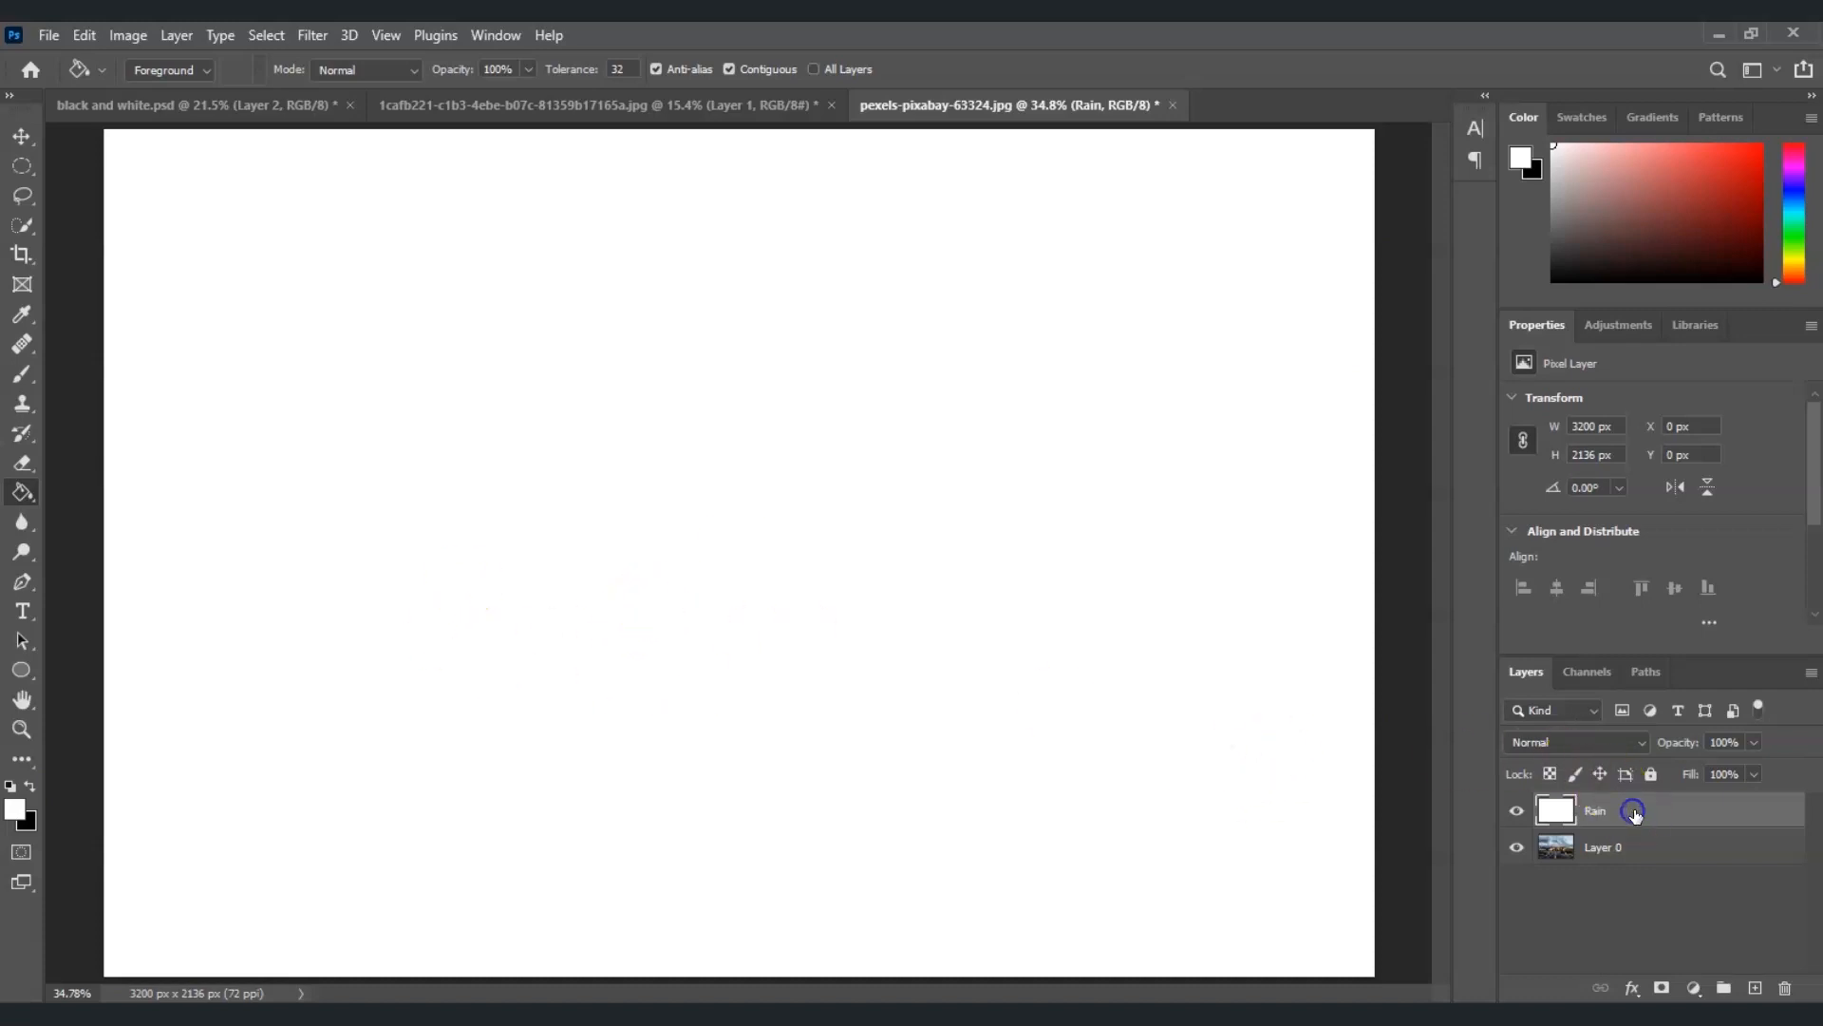
Render Fibers on the Rain layer with variance 13 and strength 15
{"action": "left_click", "coordinate": [321, 35]}
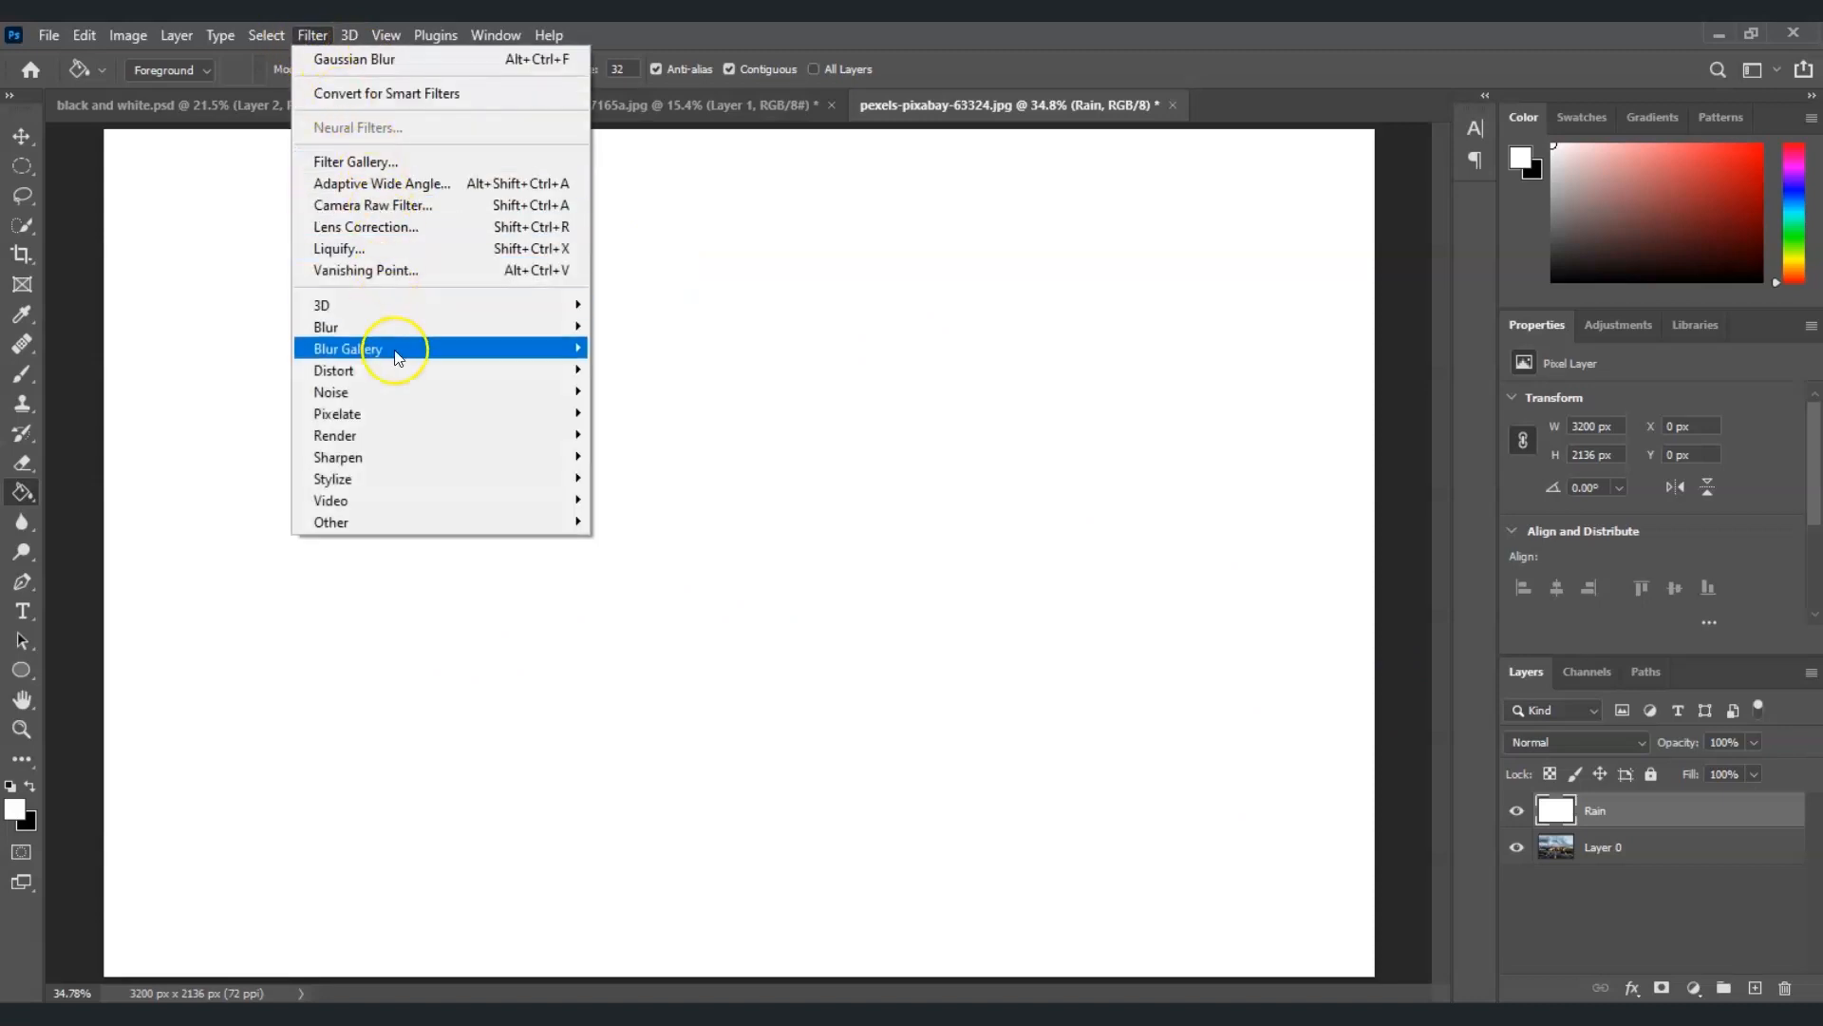
{"action": "mouse_move", "coordinate": [440, 443]}
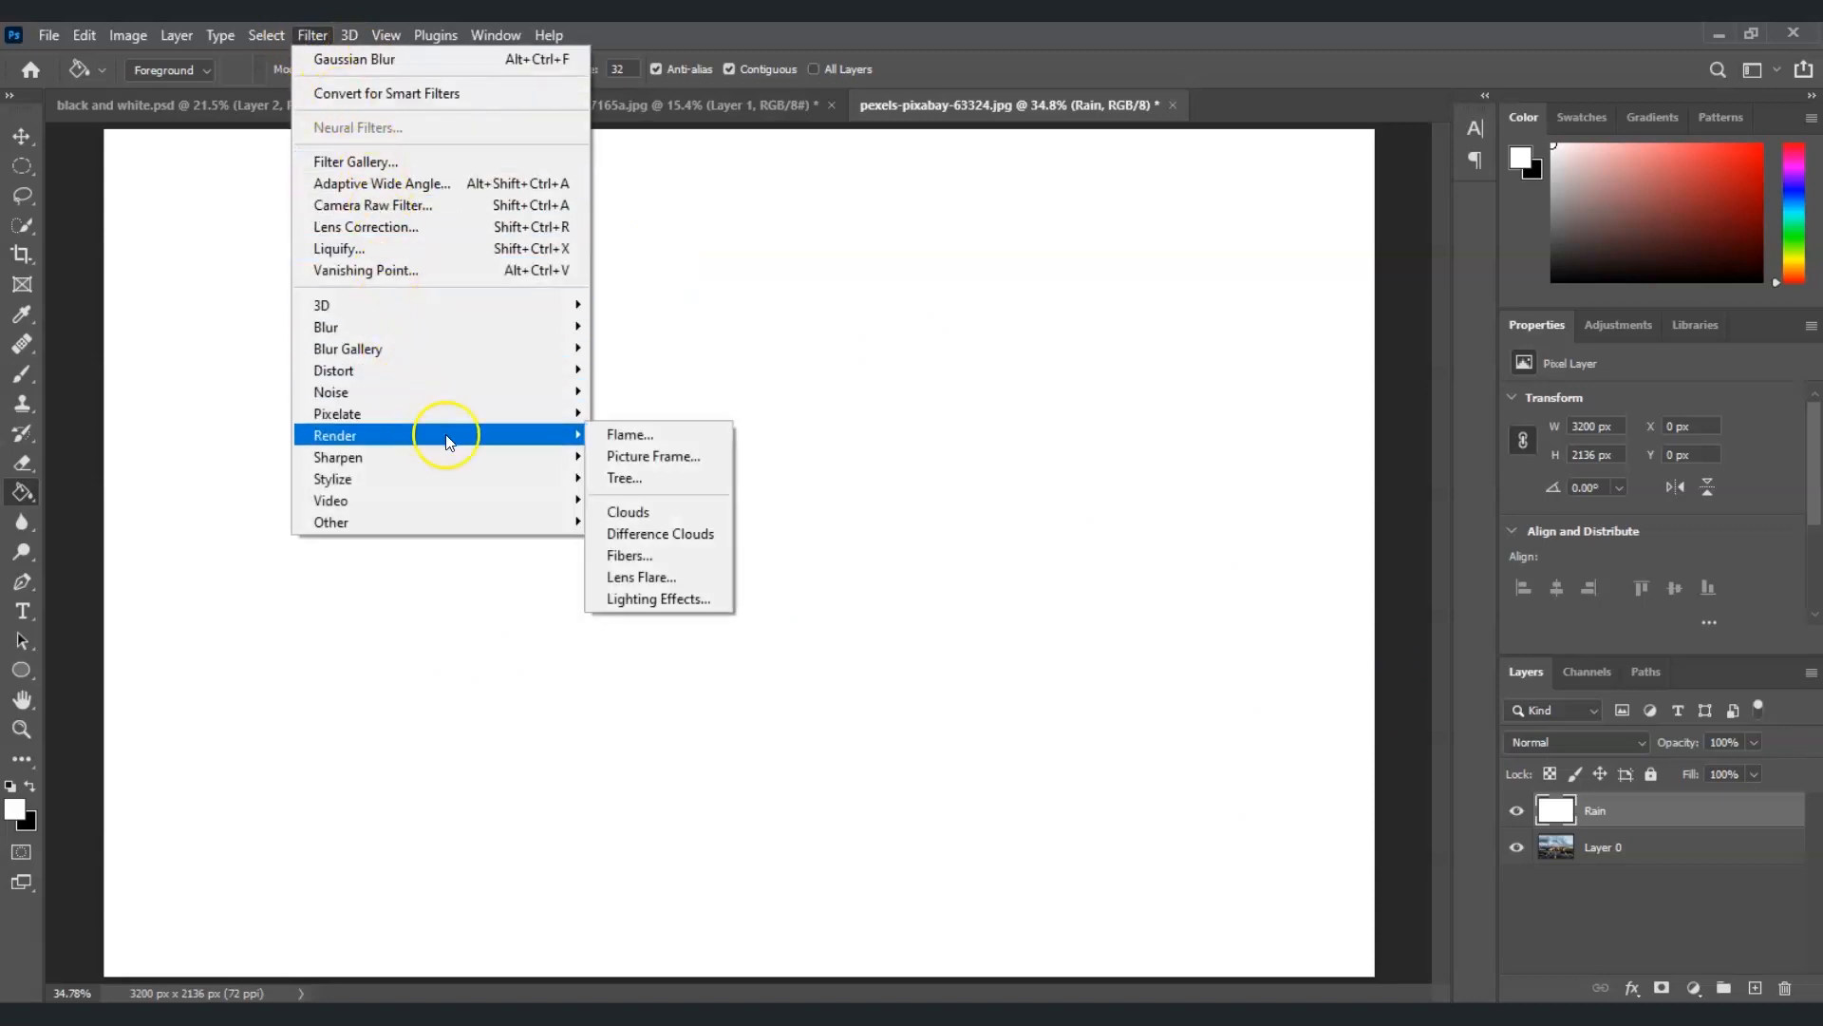
{"action": "left_click", "coordinate": [689, 560]}
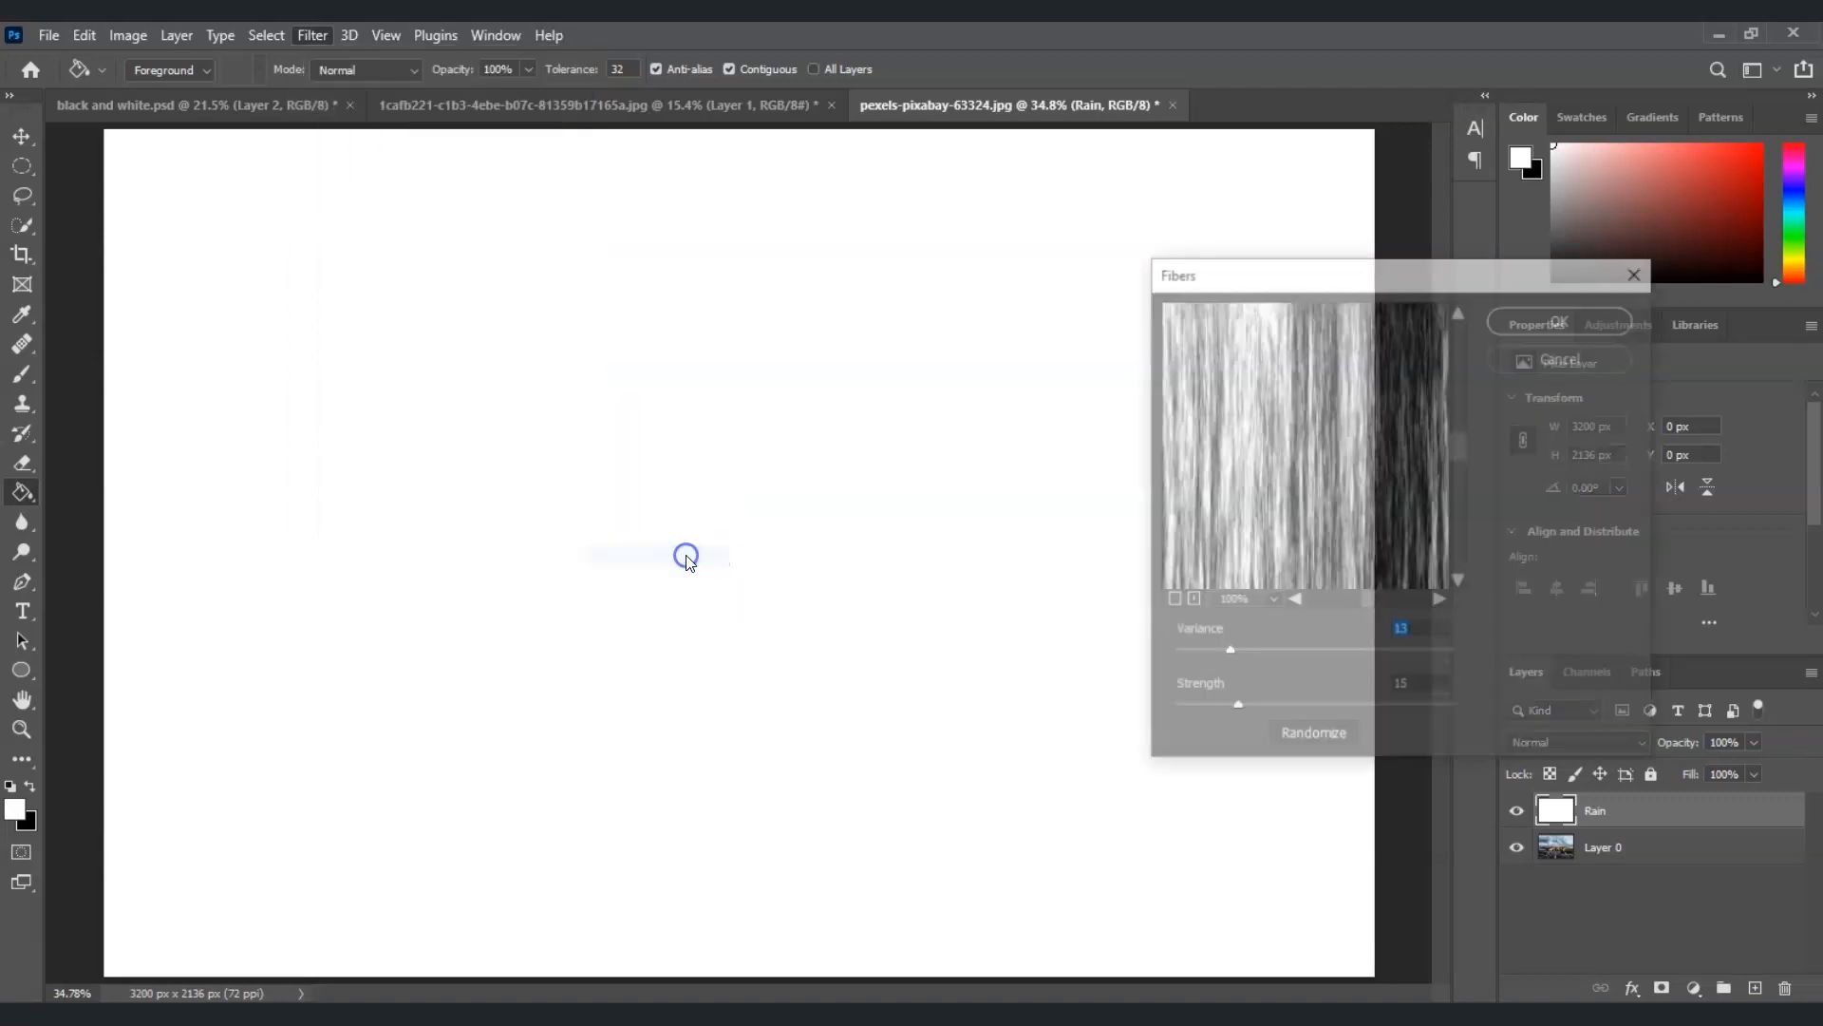
{"action": "left_click_drag", "start_coordinate": [1387, 297], "coordinate": [1243, 254]}
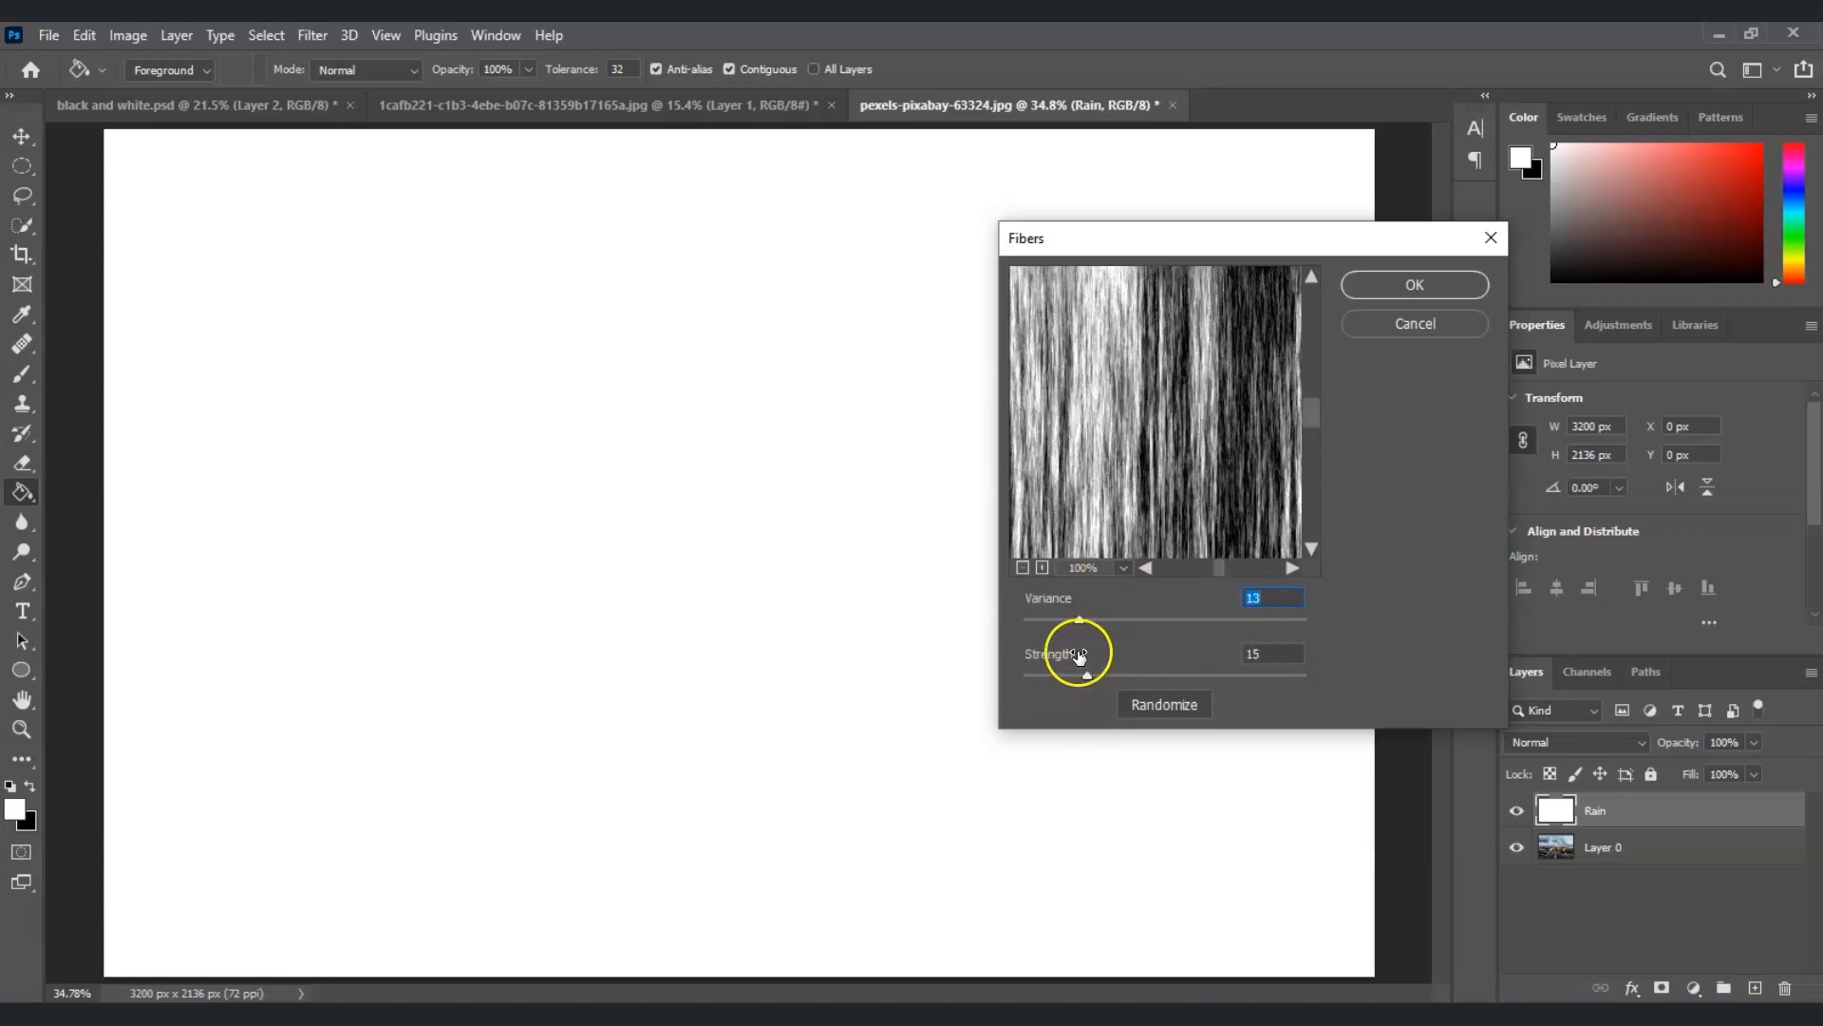
{"action": "left_click", "coordinate": [1389, 285]}
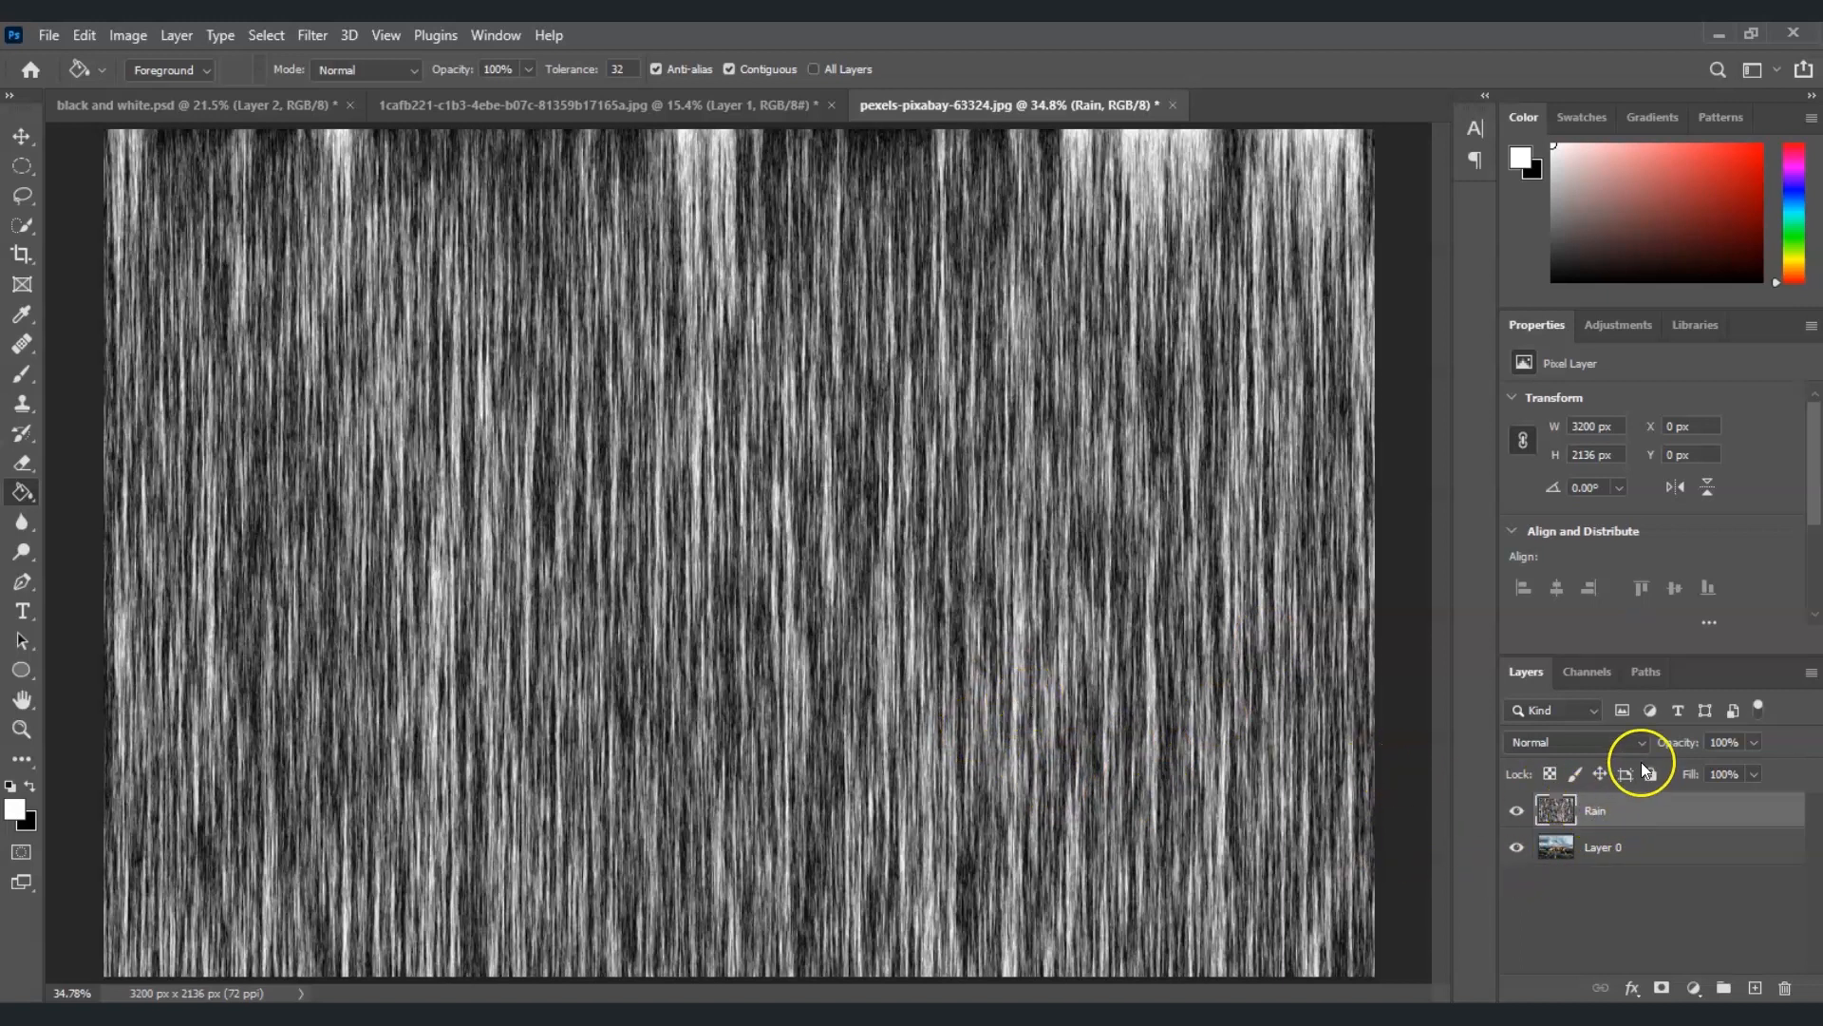
Set the Rain layer's blend mode to Screen
{"action": "left_click", "coordinate": [1642, 815]}
{"action": "left_click", "coordinate": [1641, 738]}
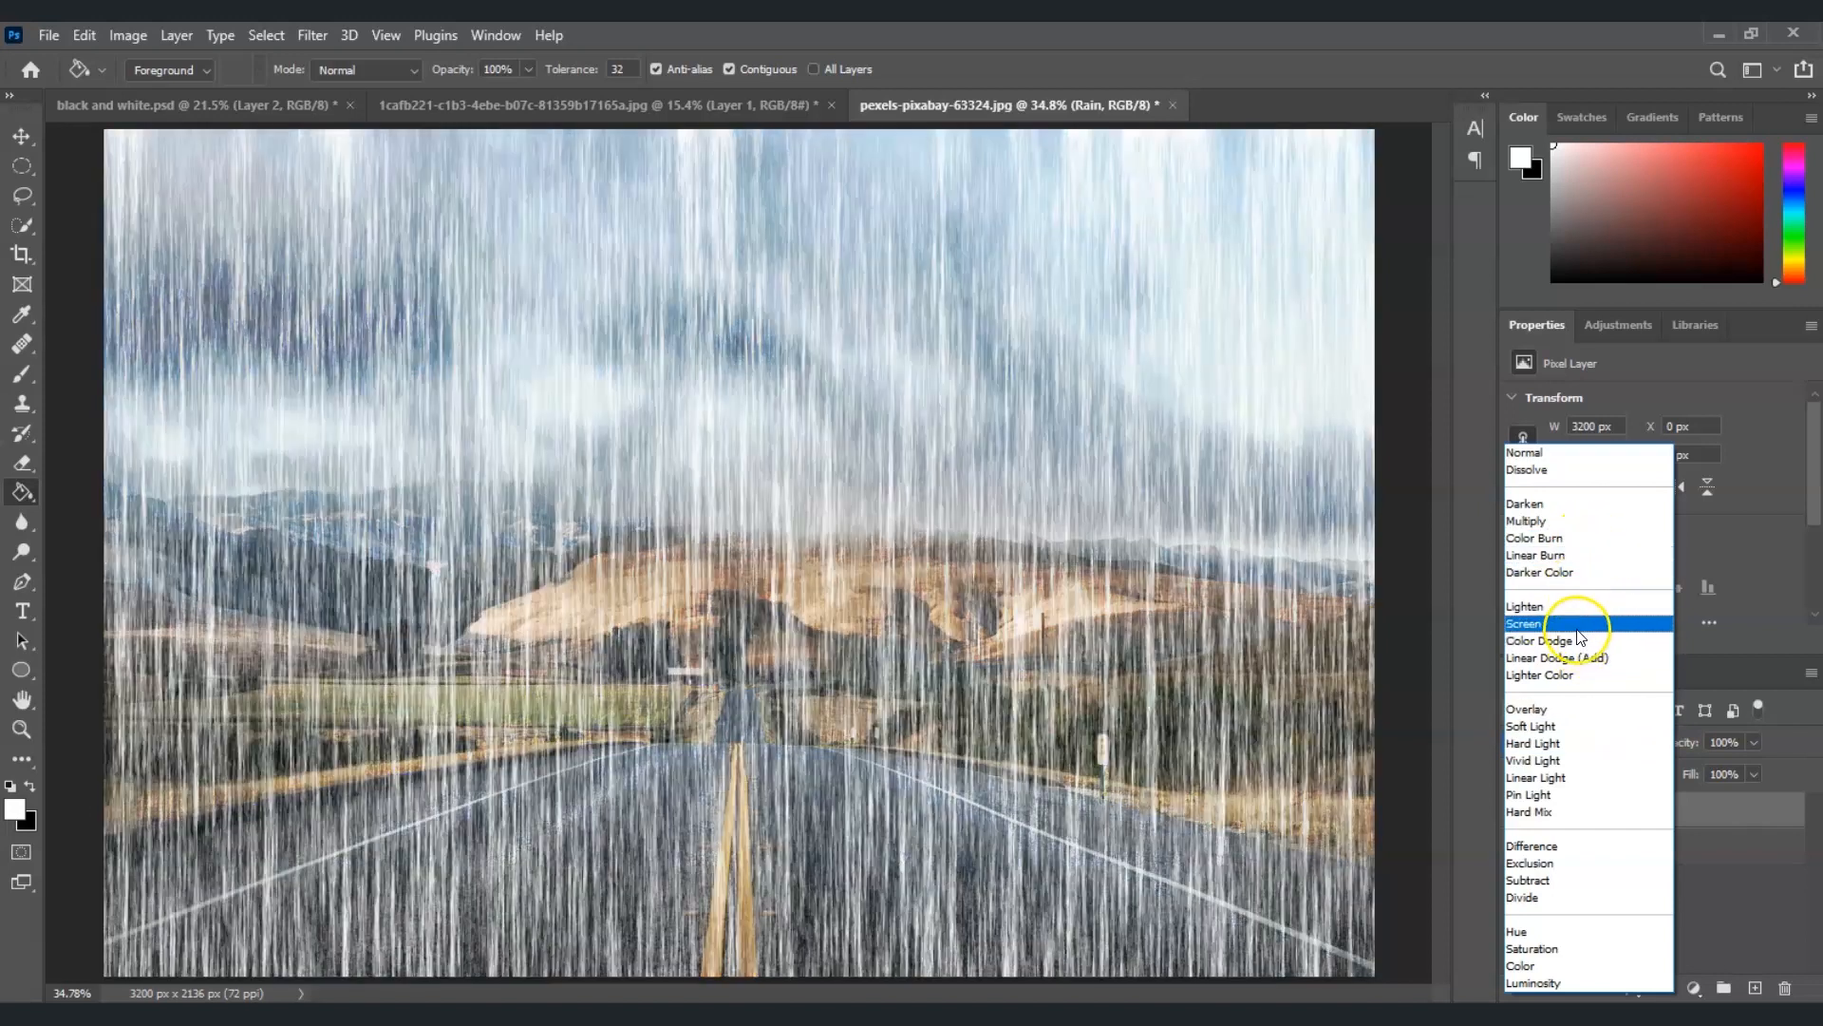
{"action": "left_click", "coordinate": [1576, 624]}
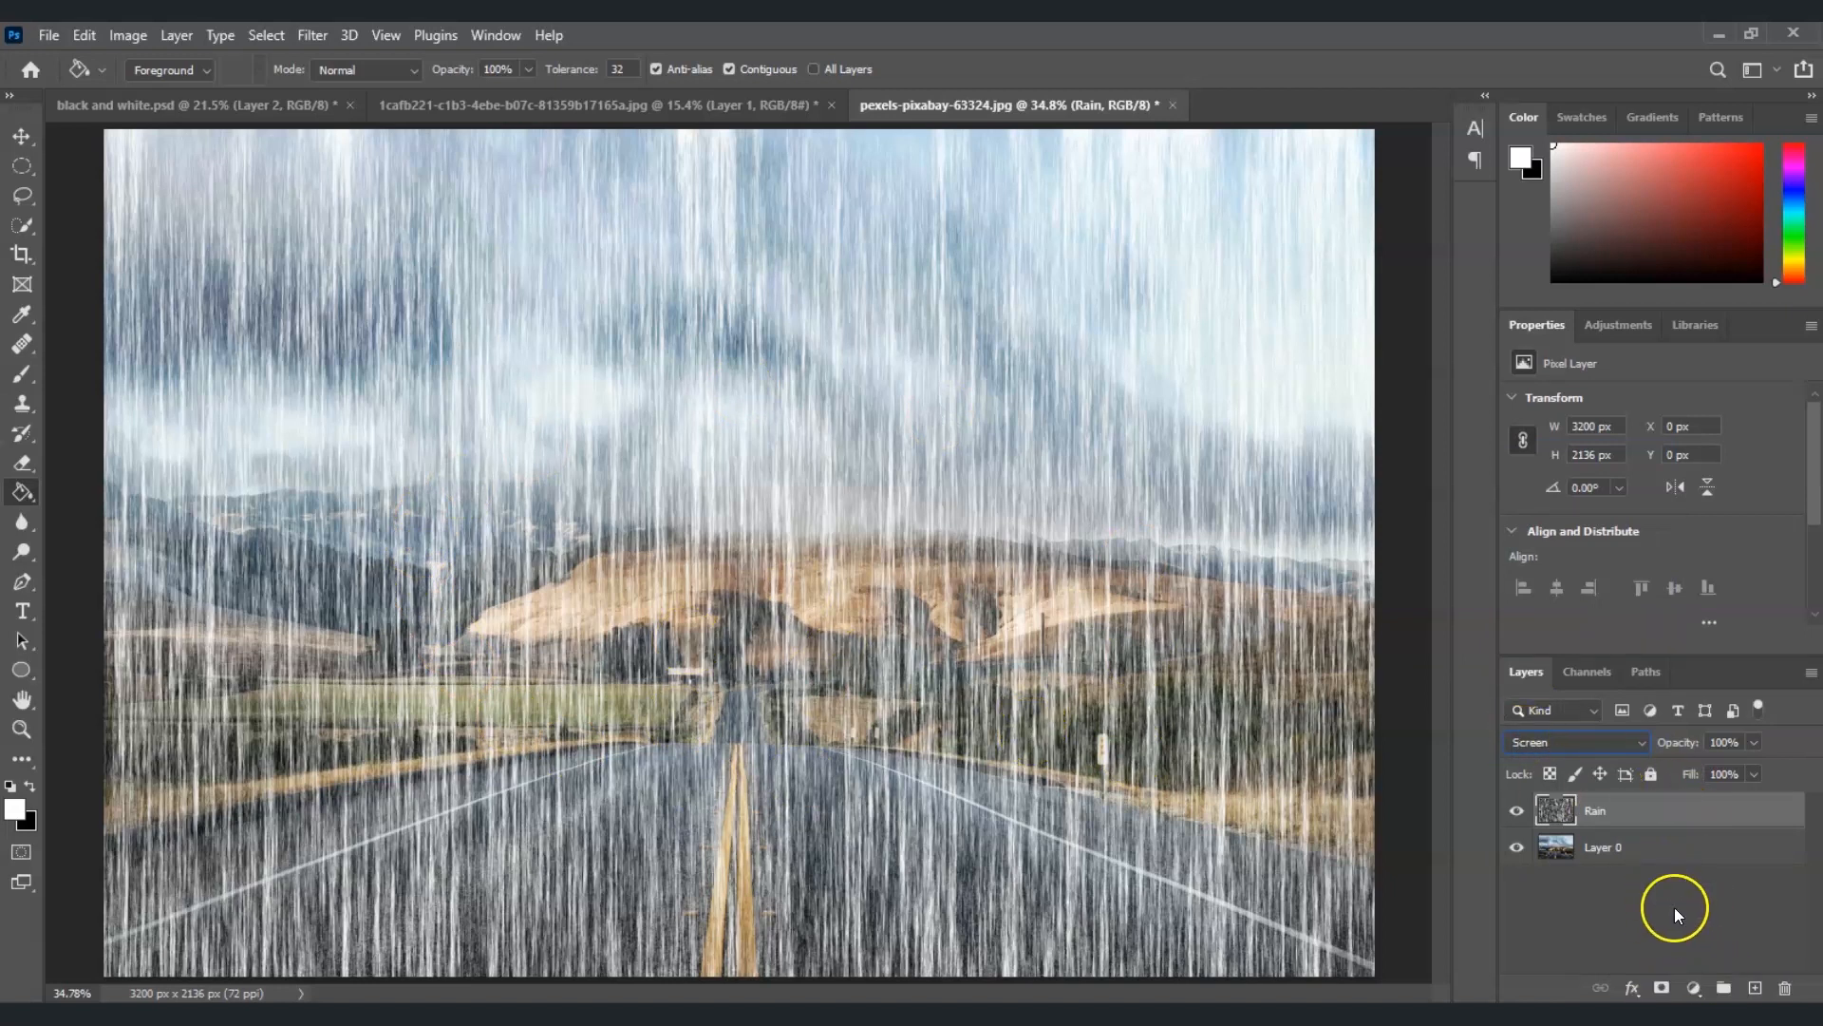
Add a Levels adjustment clipped to the Rain layer, with the shadow input at 158 and midtones at about 0.62
{"action": "left_click", "coordinate": [1693, 989]}
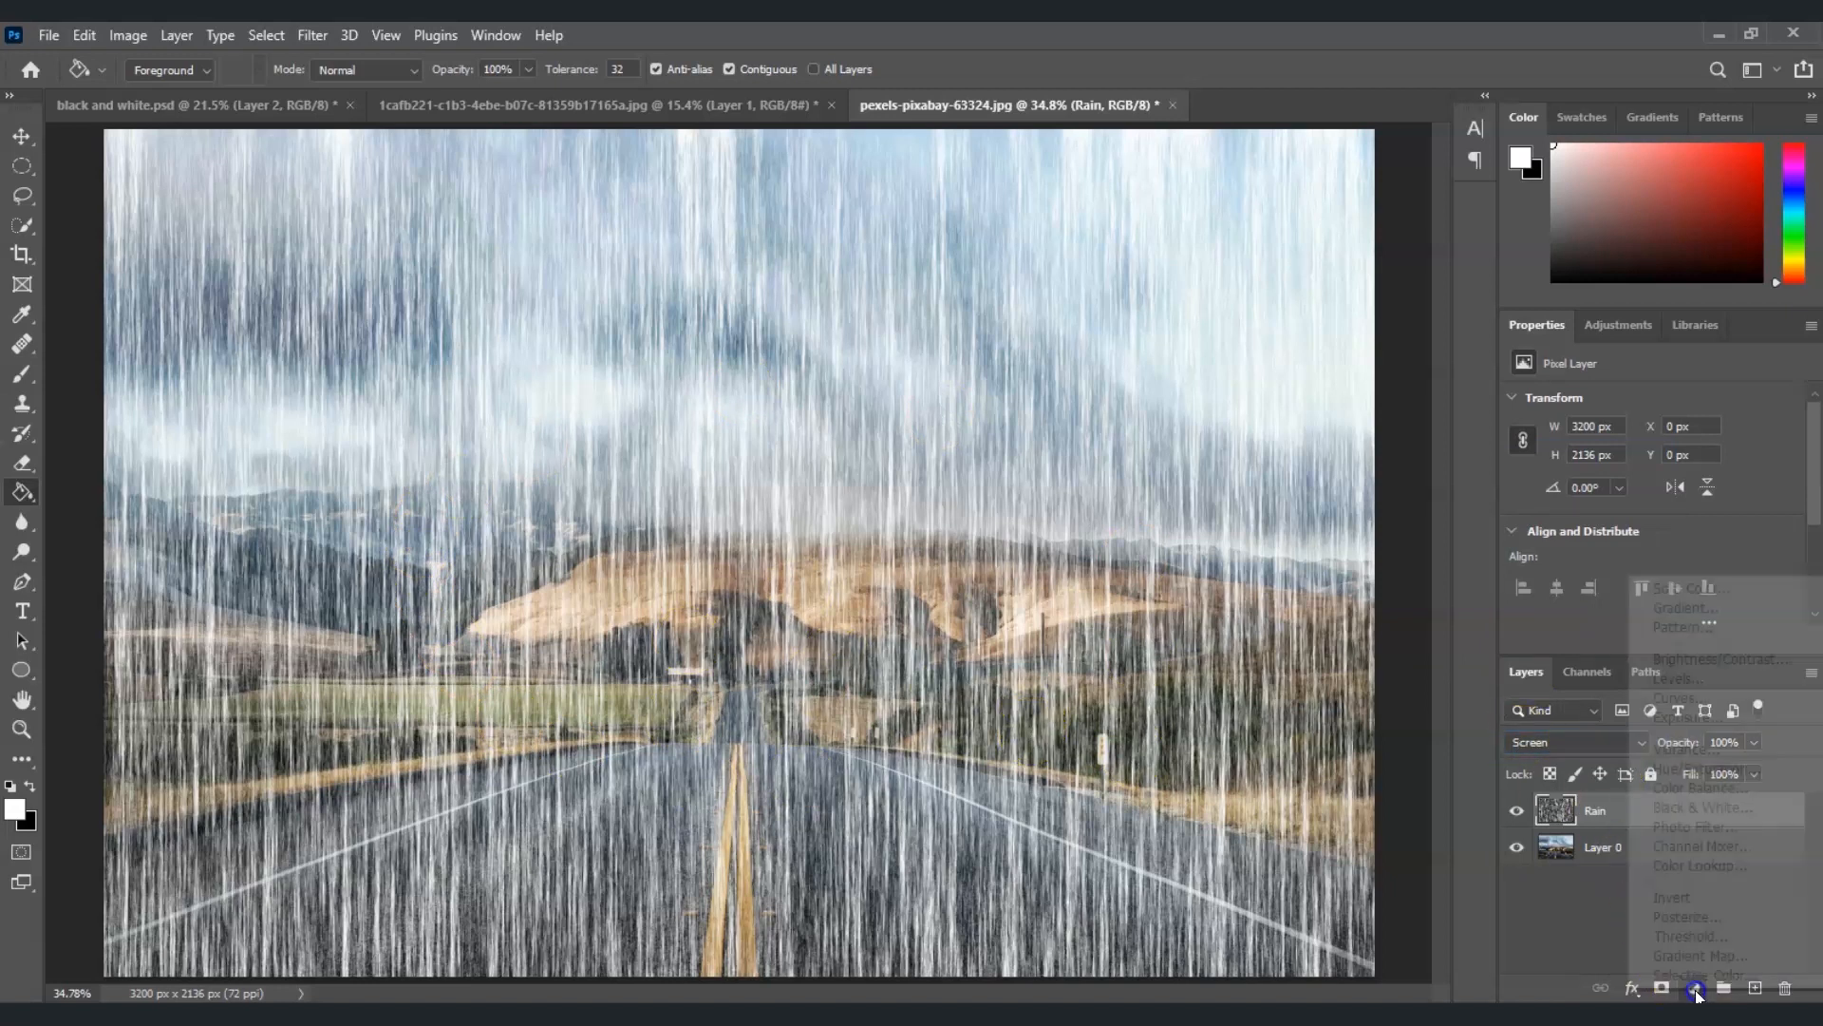
{"action": "left_click", "coordinate": [1700, 680]}
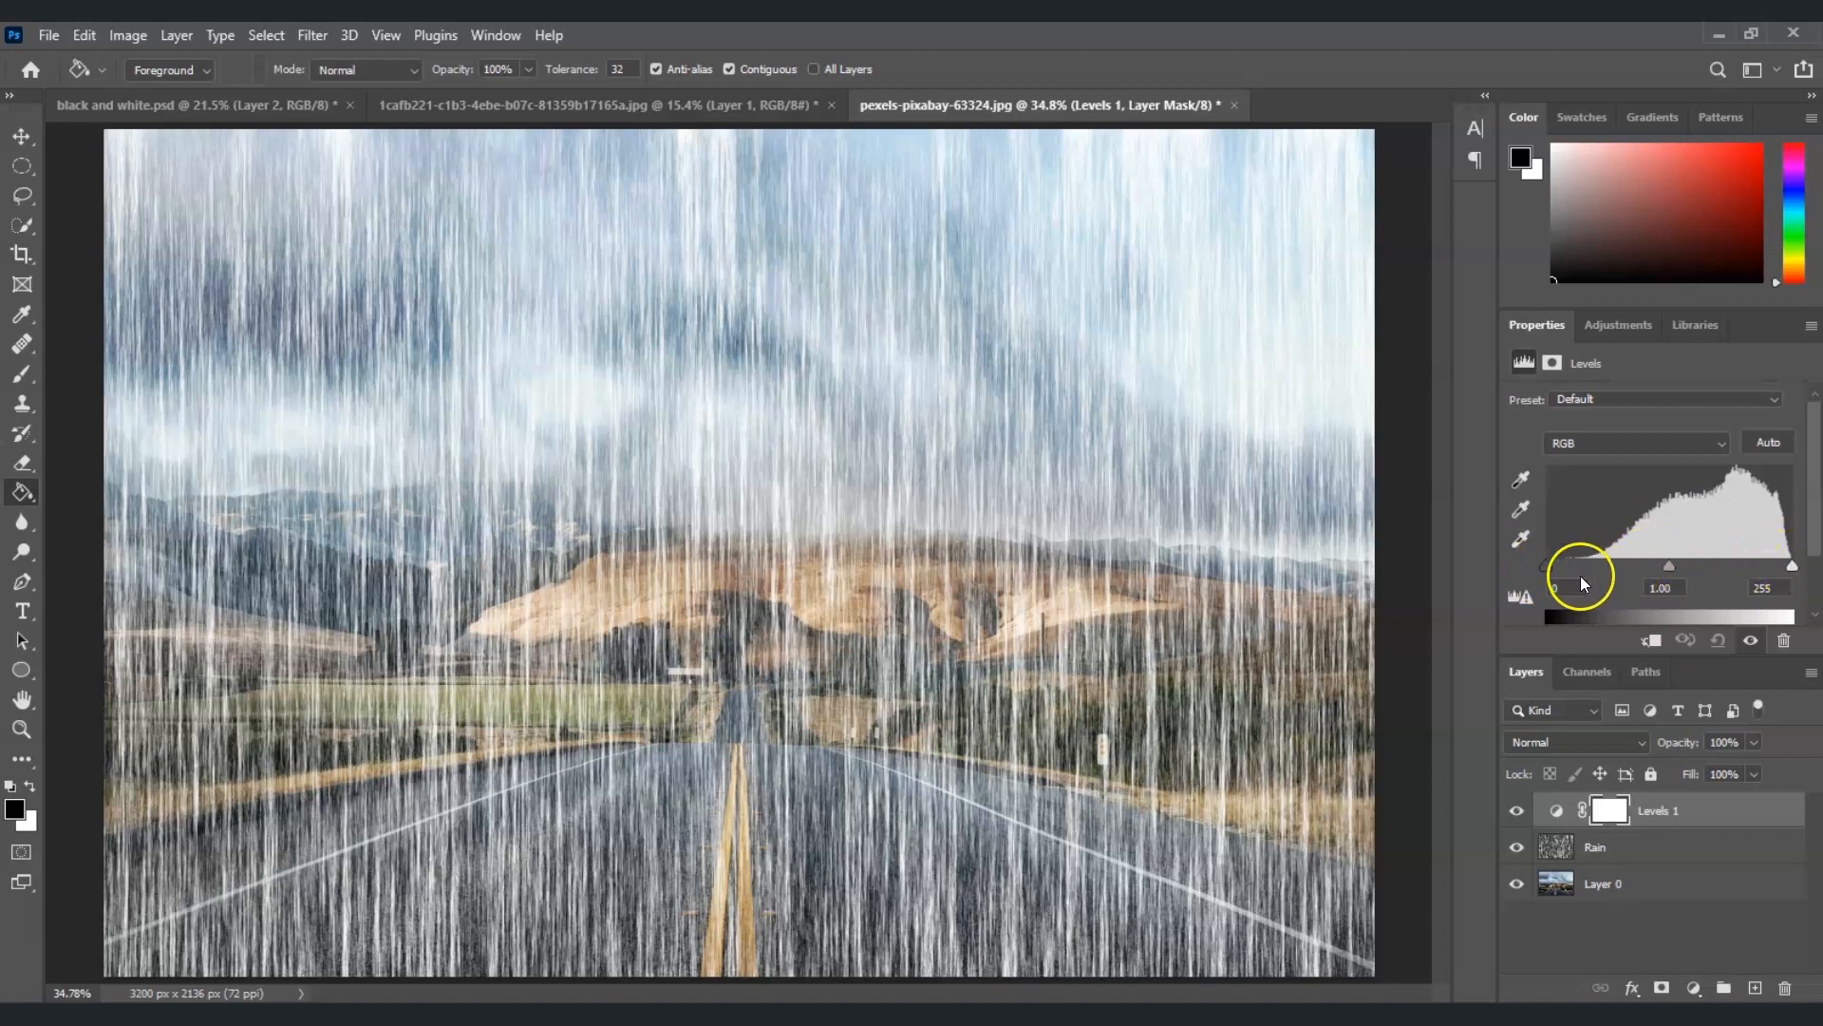
{"action": "left_click_drag", "start_coordinate": [1546, 566], "coordinate": [1685, 572]}
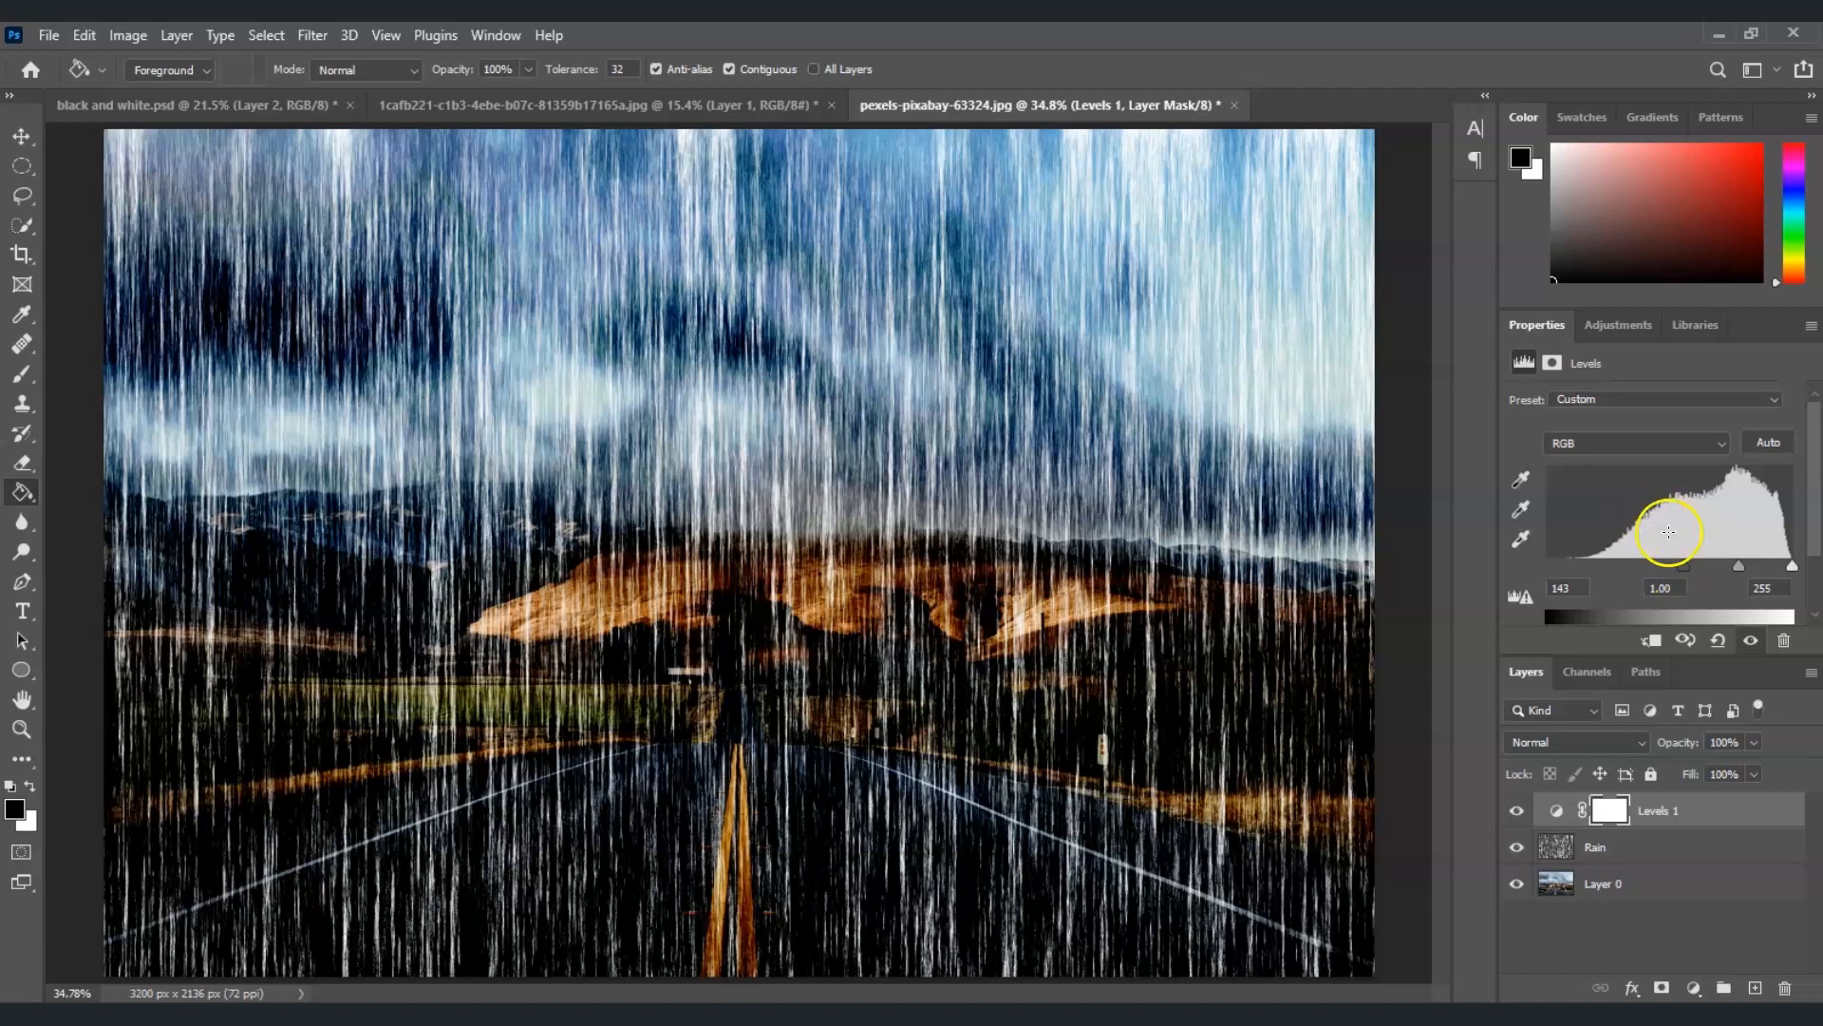
{"action": "left_click", "coordinate": [1653, 649]}
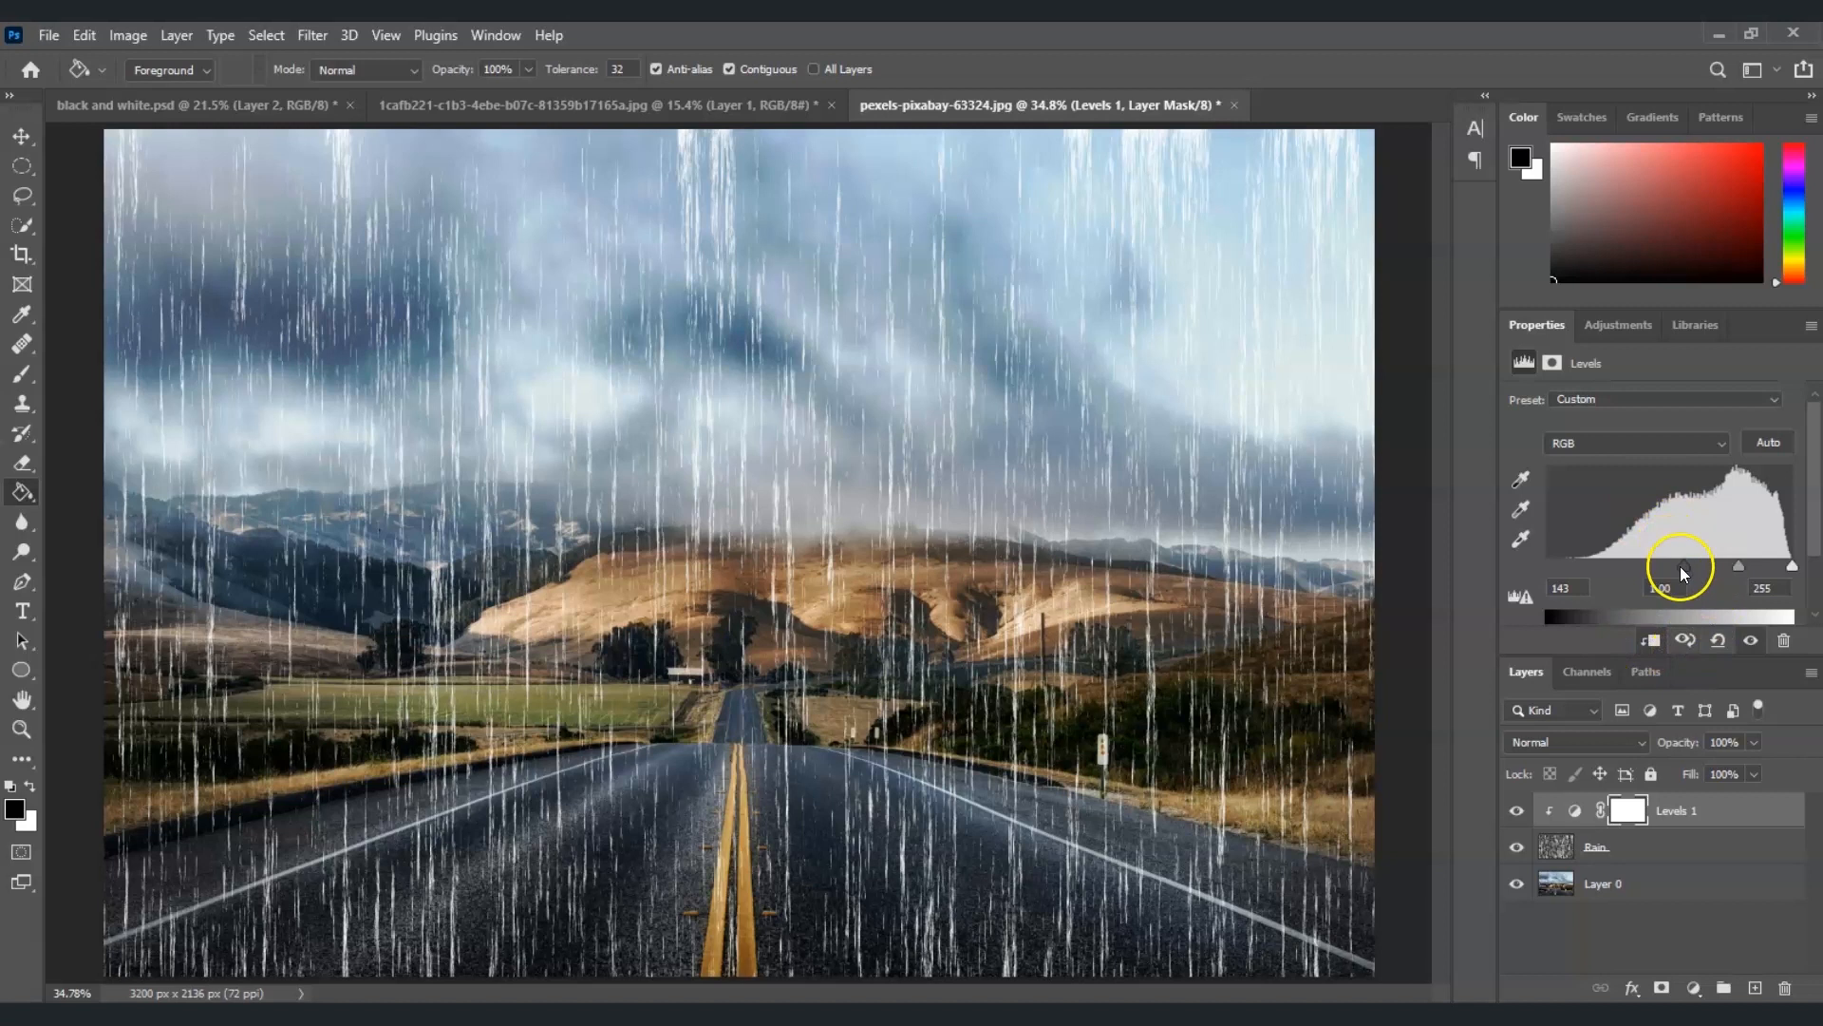
{"action": "left_click_drag", "start_coordinate": [1683, 571], "coordinate": [1758, 573]}
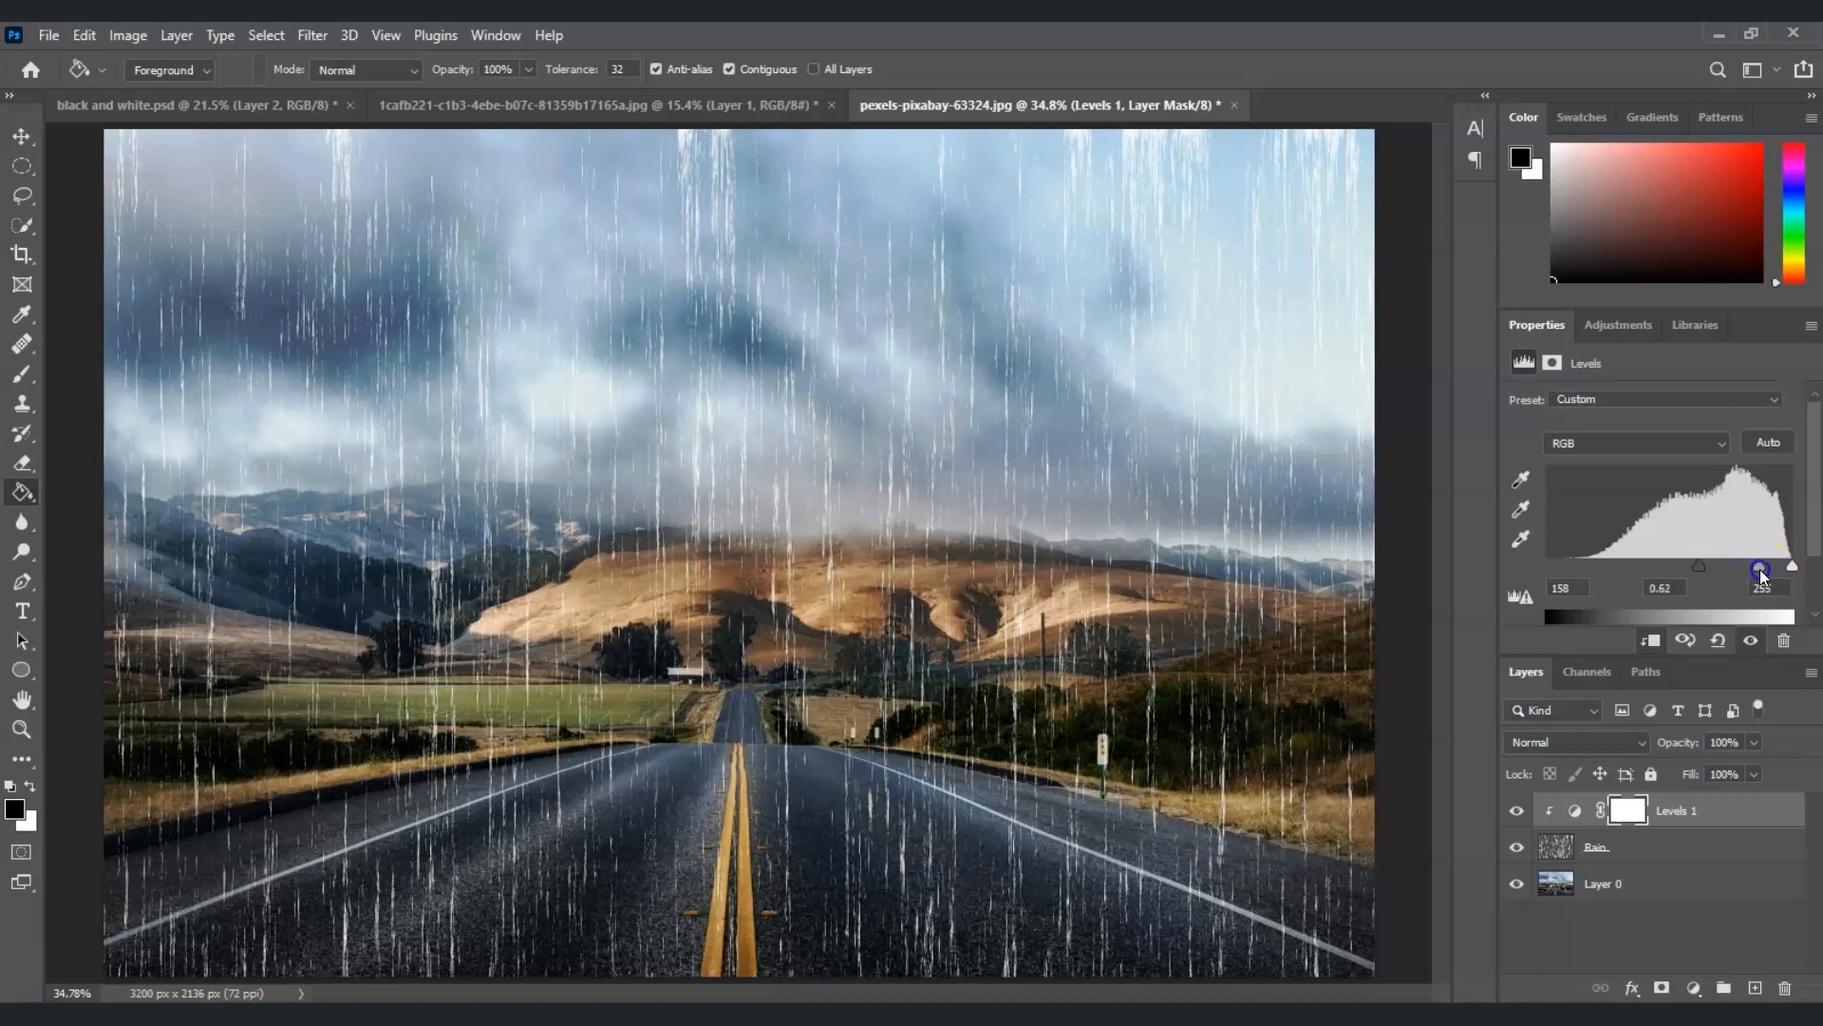
{"action": "left_click_drag", "start_coordinate": [1761, 570], "coordinate": [1757, 567]}
Apply a Motion Blur to the Rain layer with an angle of -7° and a distance of 7 pixels
{"action": "left_click", "coordinate": [1644, 851]}
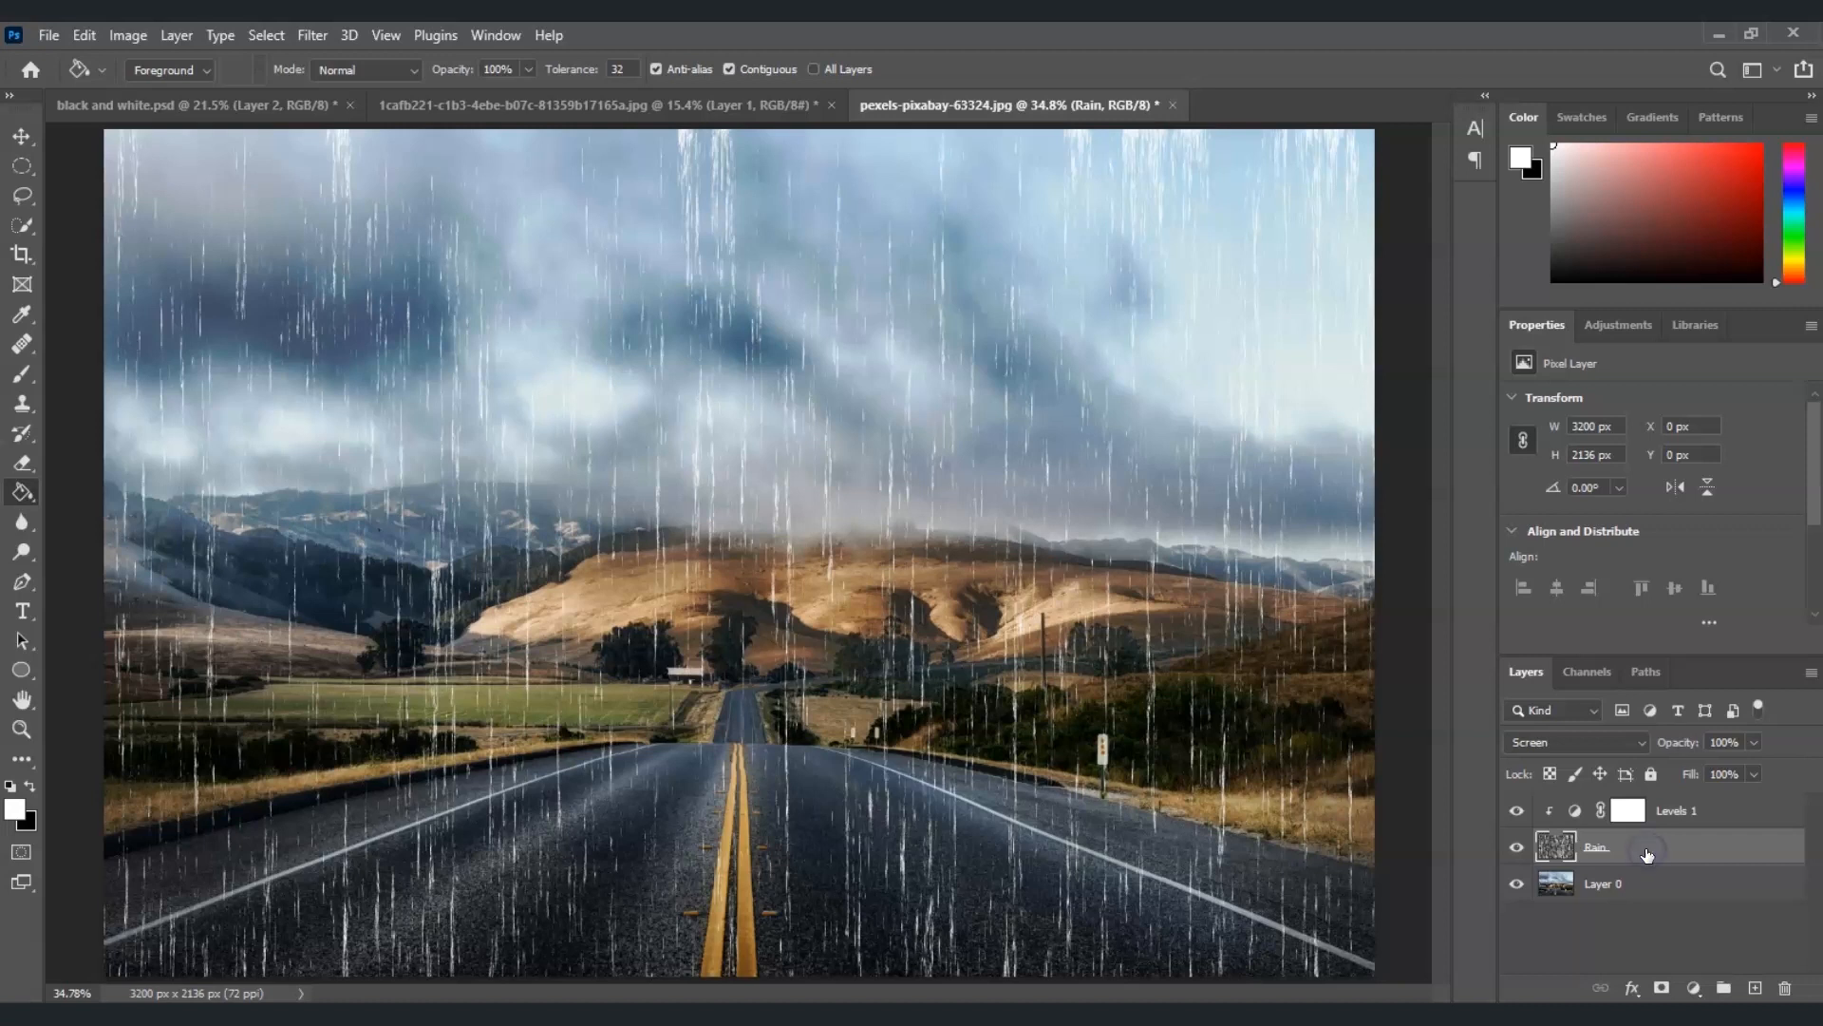
{"action": "left_click", "coordinate": [300, 38]}
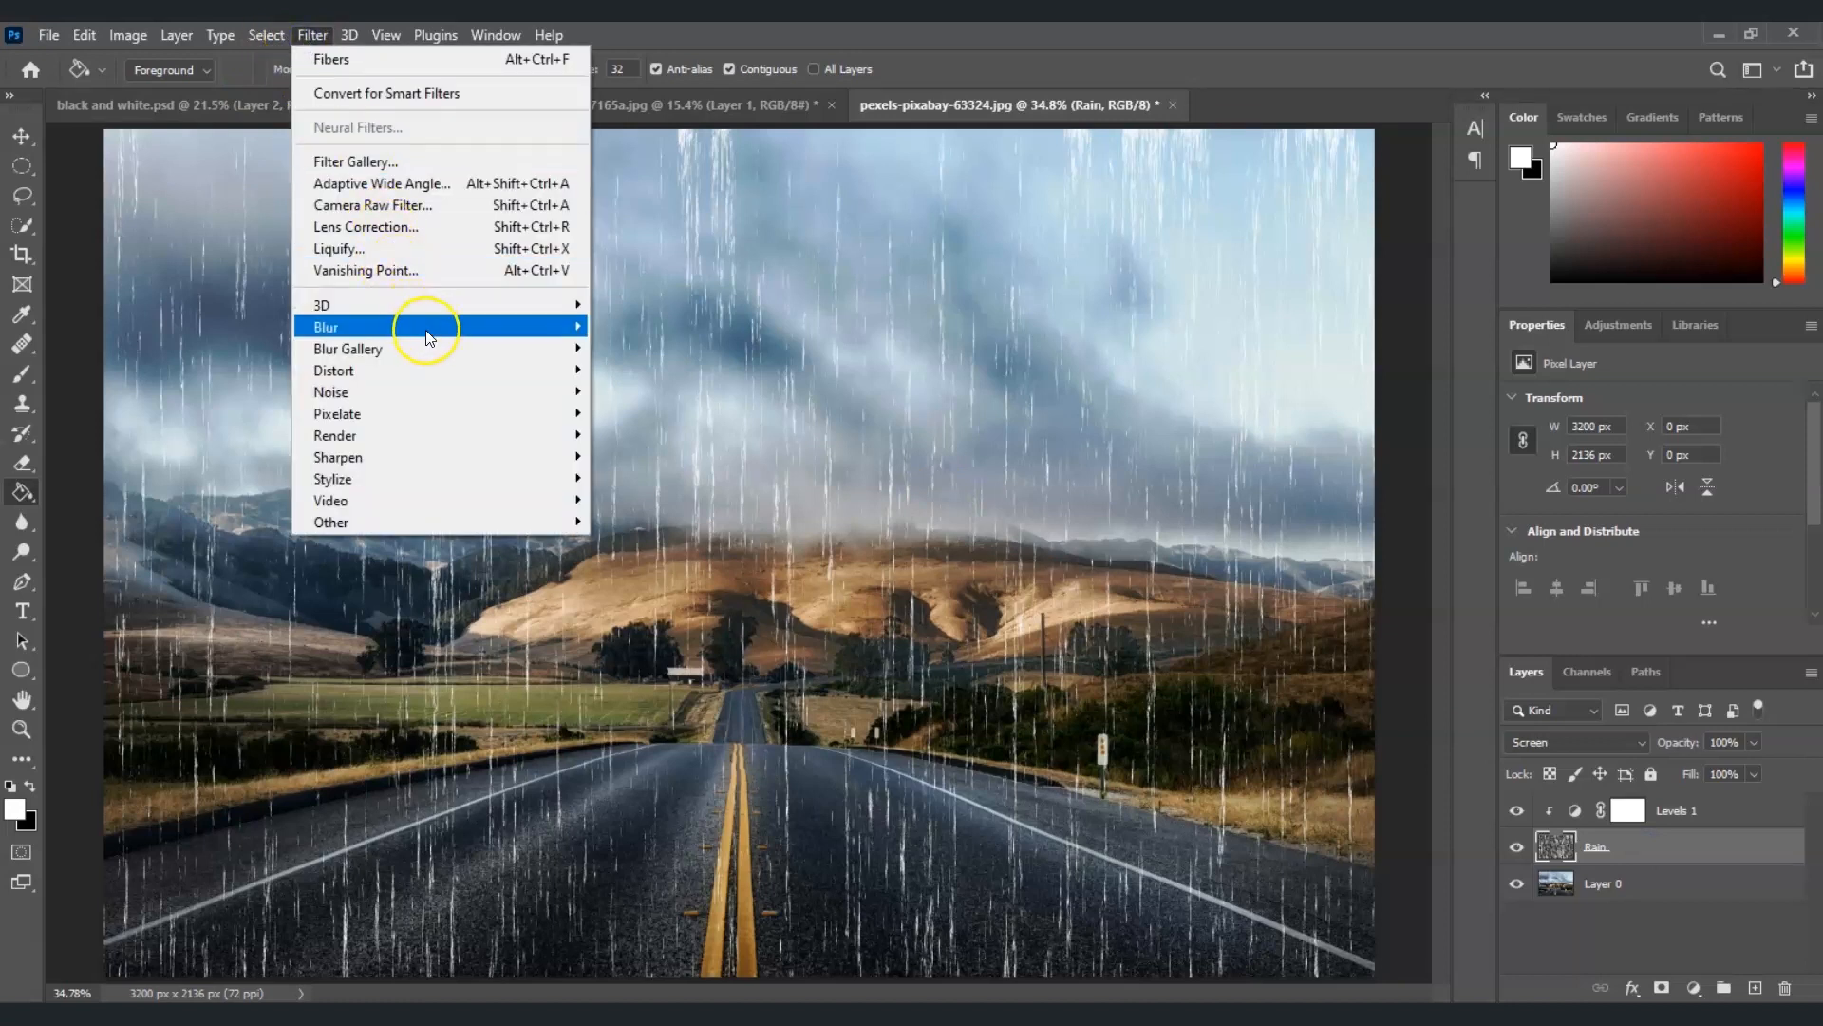
{"action": "mouse_move", "coordinate": [443, 332]}
{"action": "left_click", "coordinate": [709, 462]}
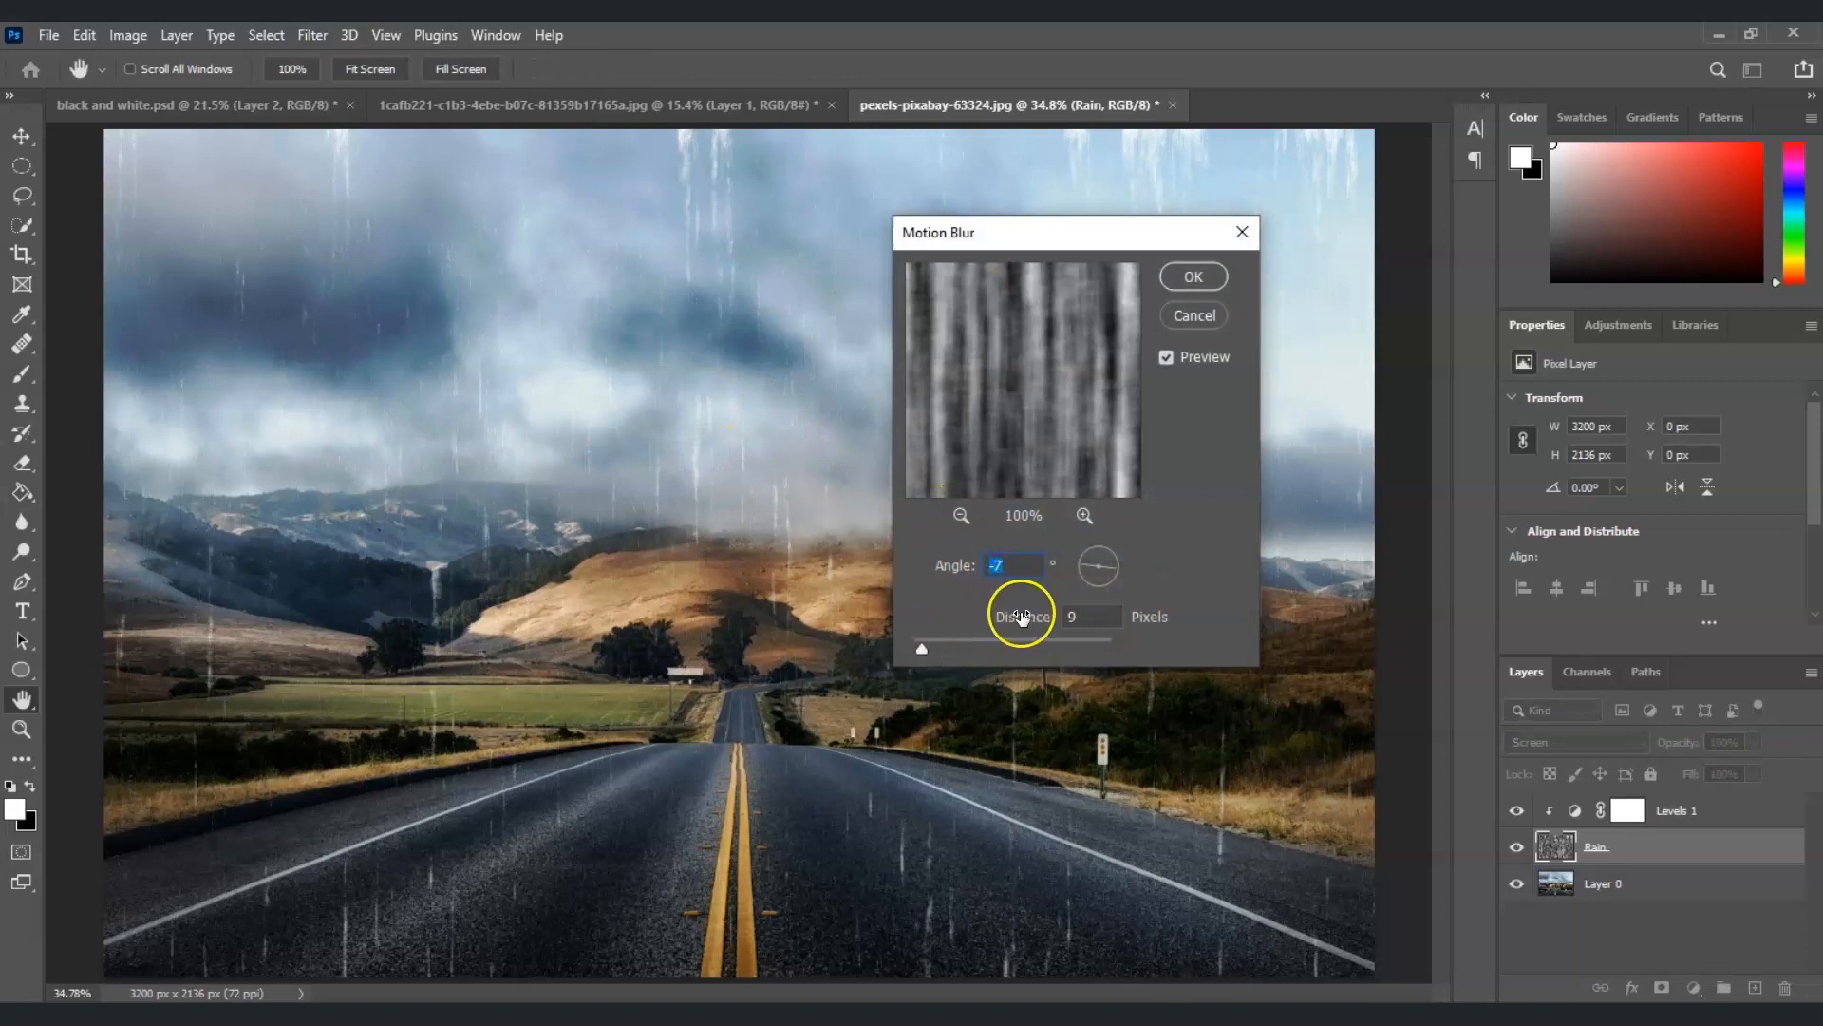
{"action": "left_click_drag", "start_coordinate": [932, 652], "coordinate": [920, 641]}
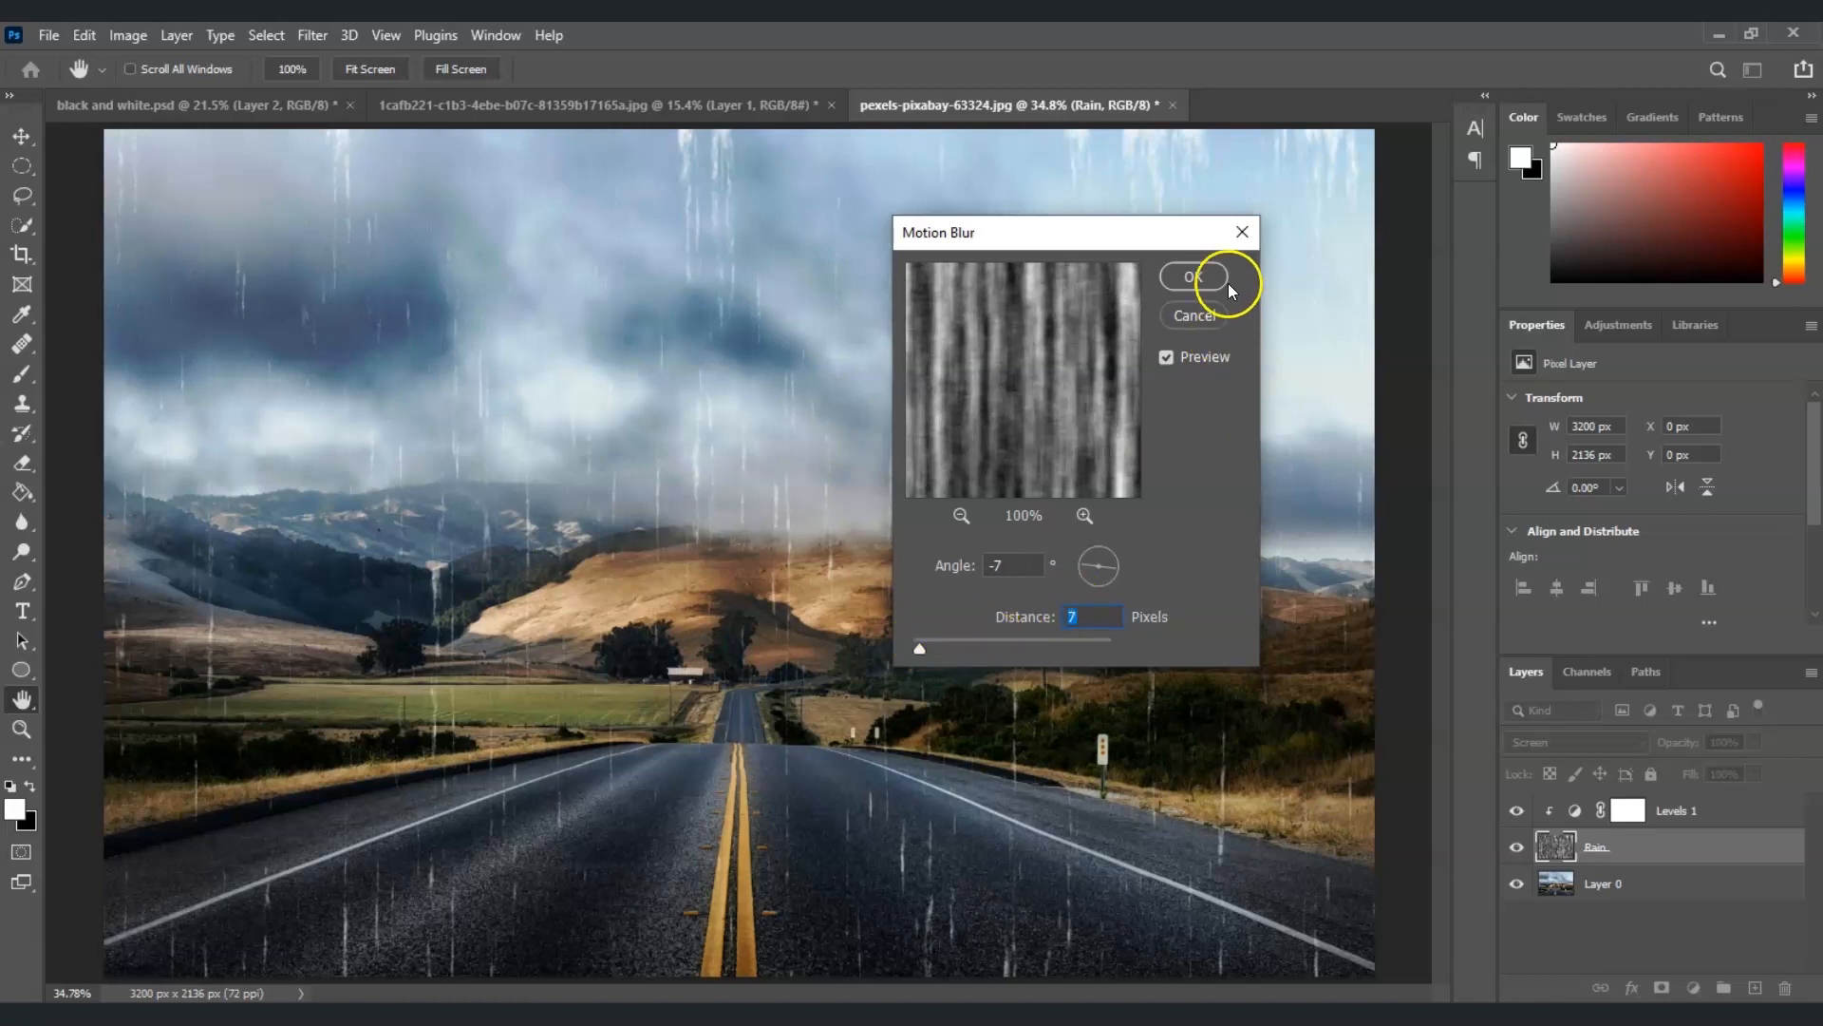
{"action": "left_click", "coordinate": [1198, 276]}
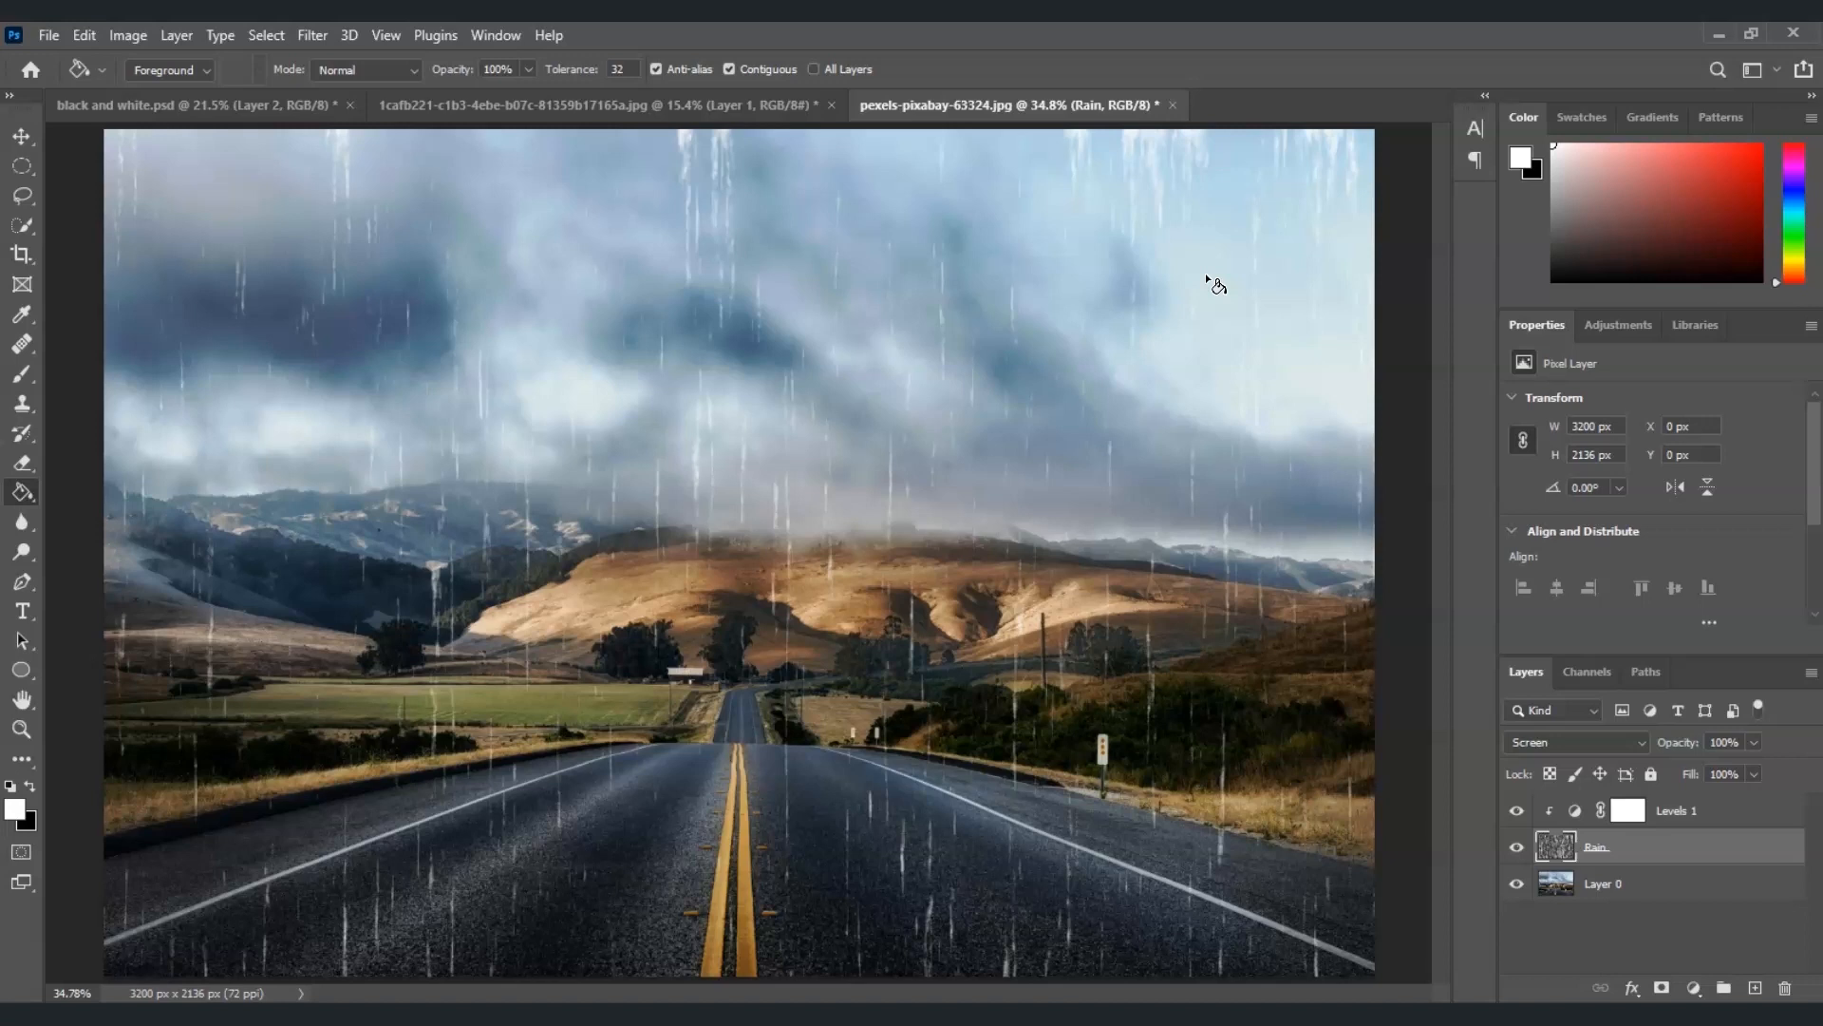
Soften the rain streaks on the Rain layer with a low-radius Gaussian Blur
{"action": "left_click", "coordinate": [1297, 384]}
{"action": "left_click", "coordinate": [1648, 850]}
{"action": "left_click", "coordinate": [1647, 849]}
{"action": "left_click", "coordinate": [313, 35]}
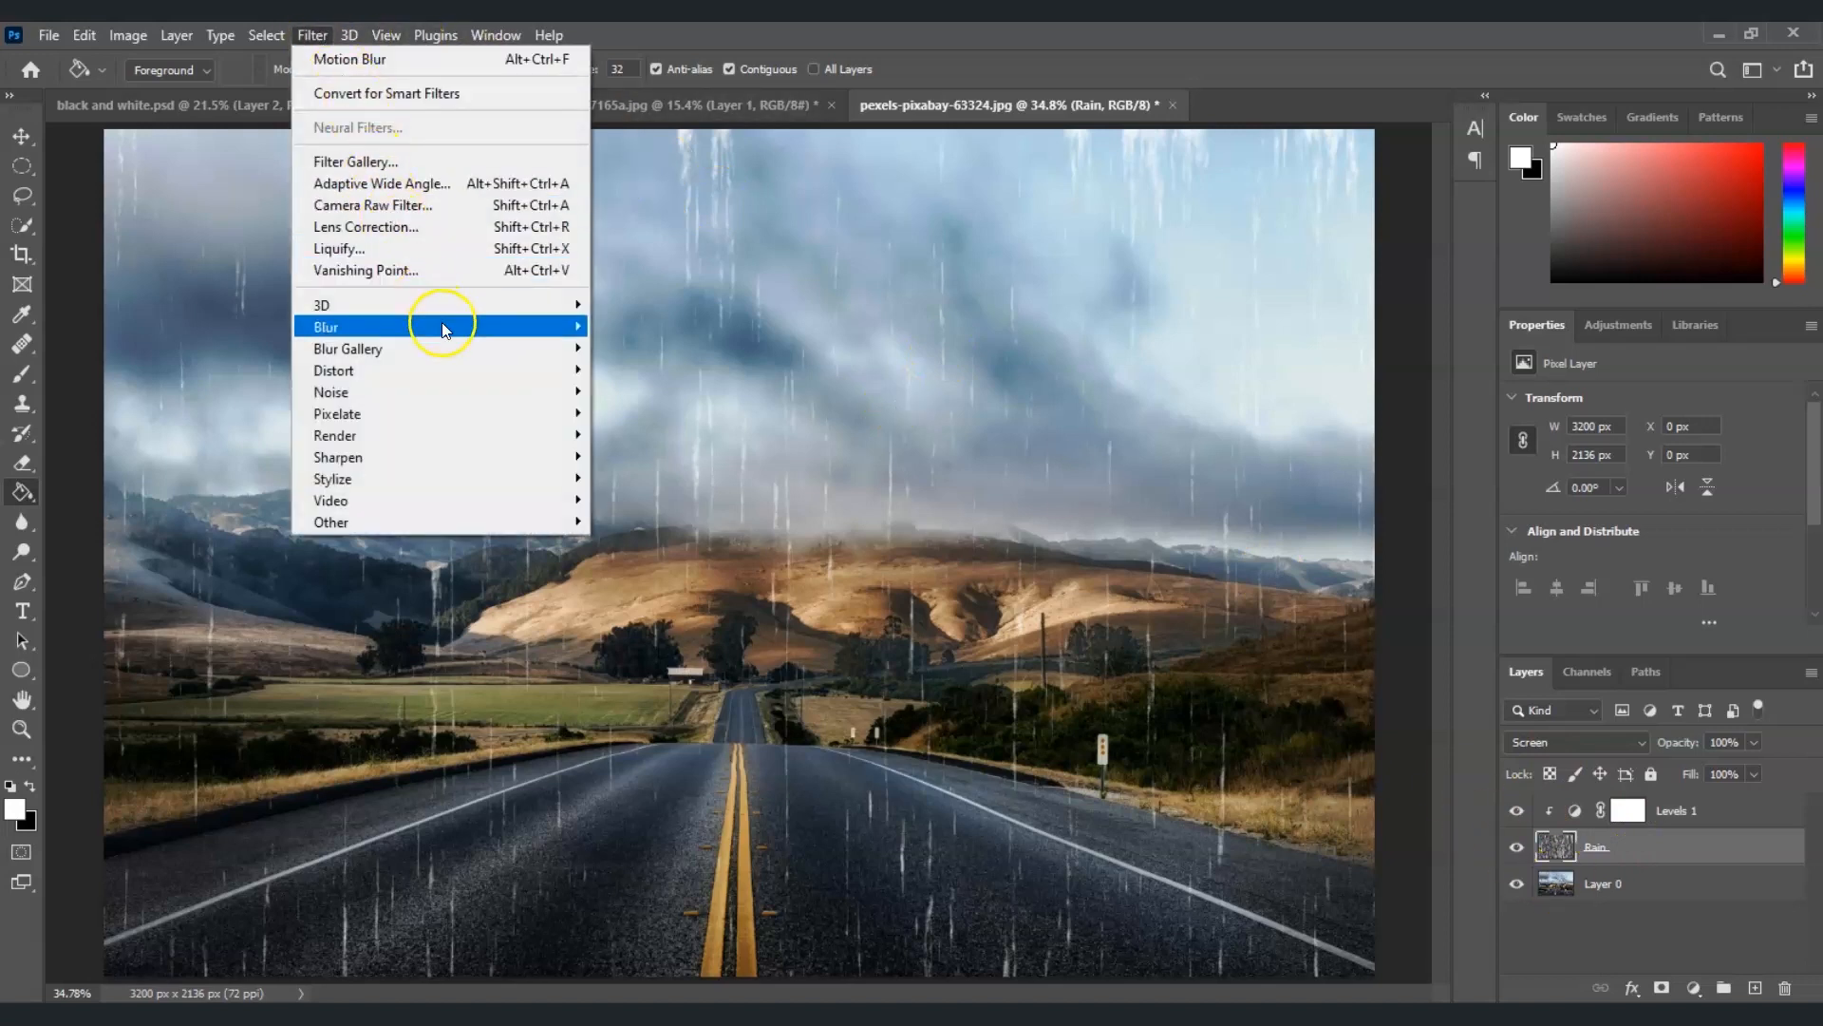
{"action": "mouse_move", "coordinate": [475, 327]}
{"action": "left_click", "coordinate": [672, 412]}
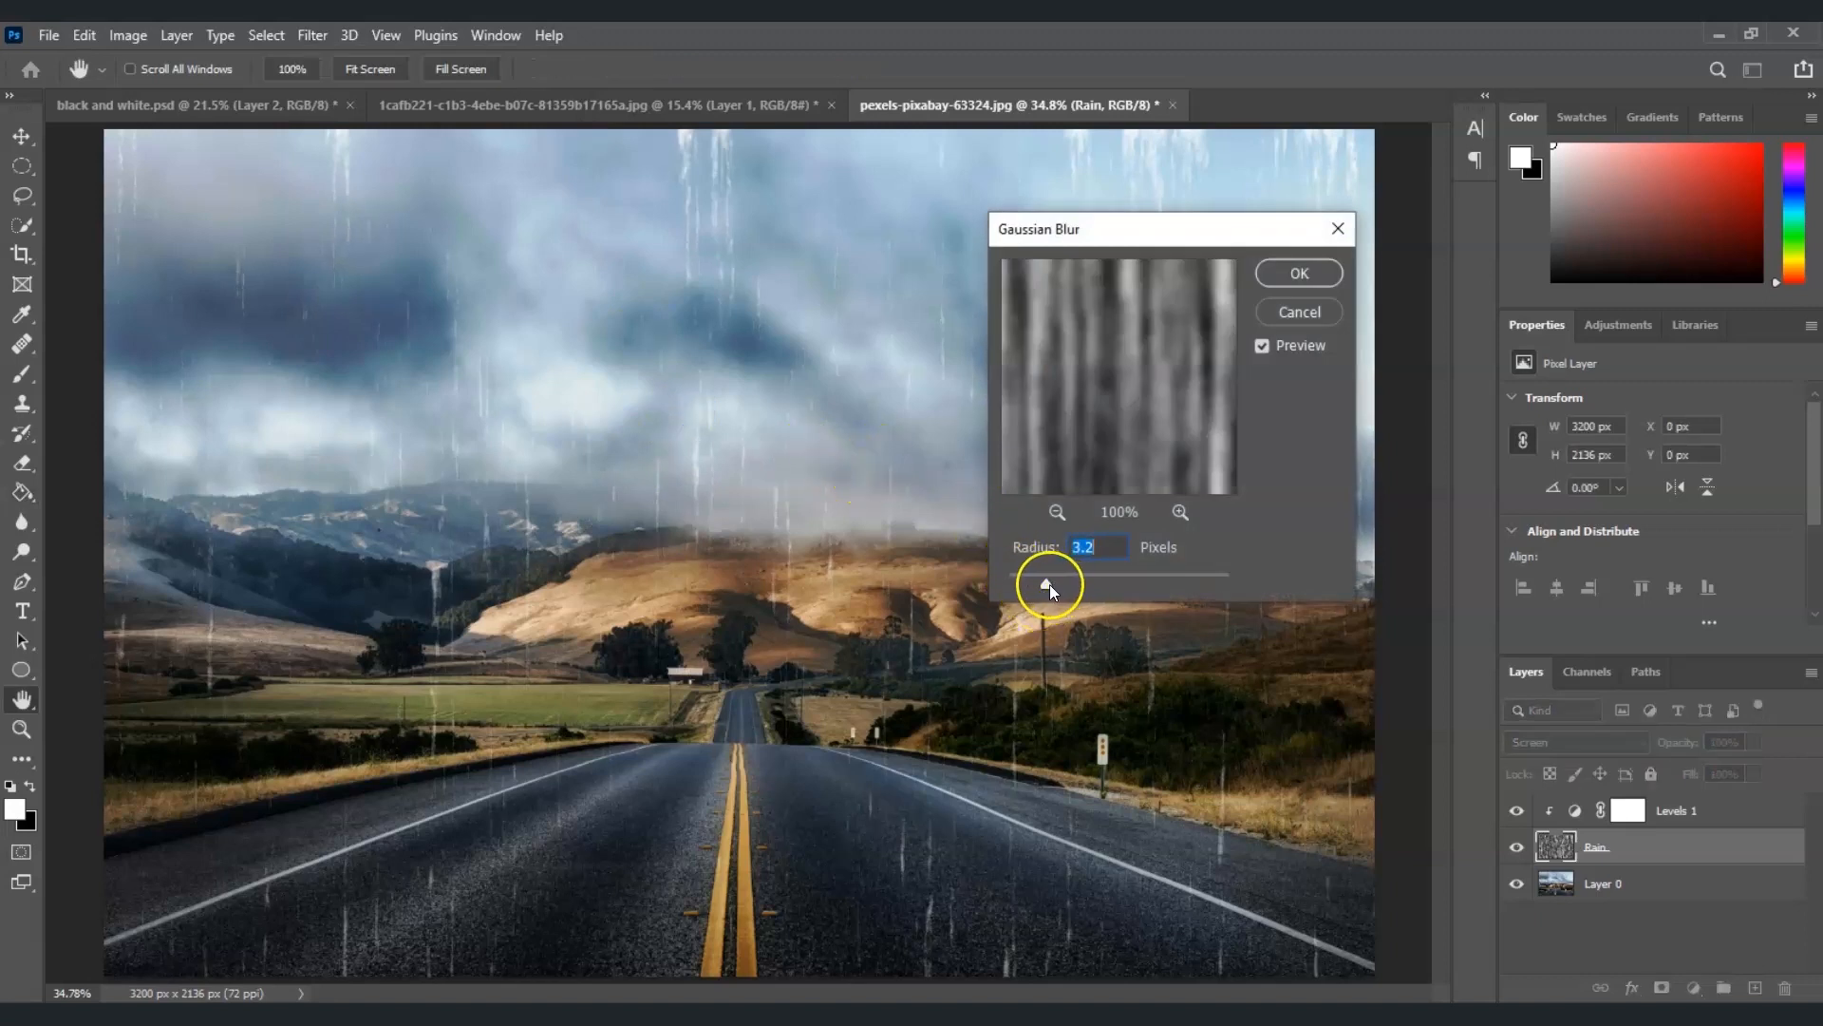
{"action": "left_click_drag", "start_coordinate": [1056, 584], "coordinate": [1069, 584]}
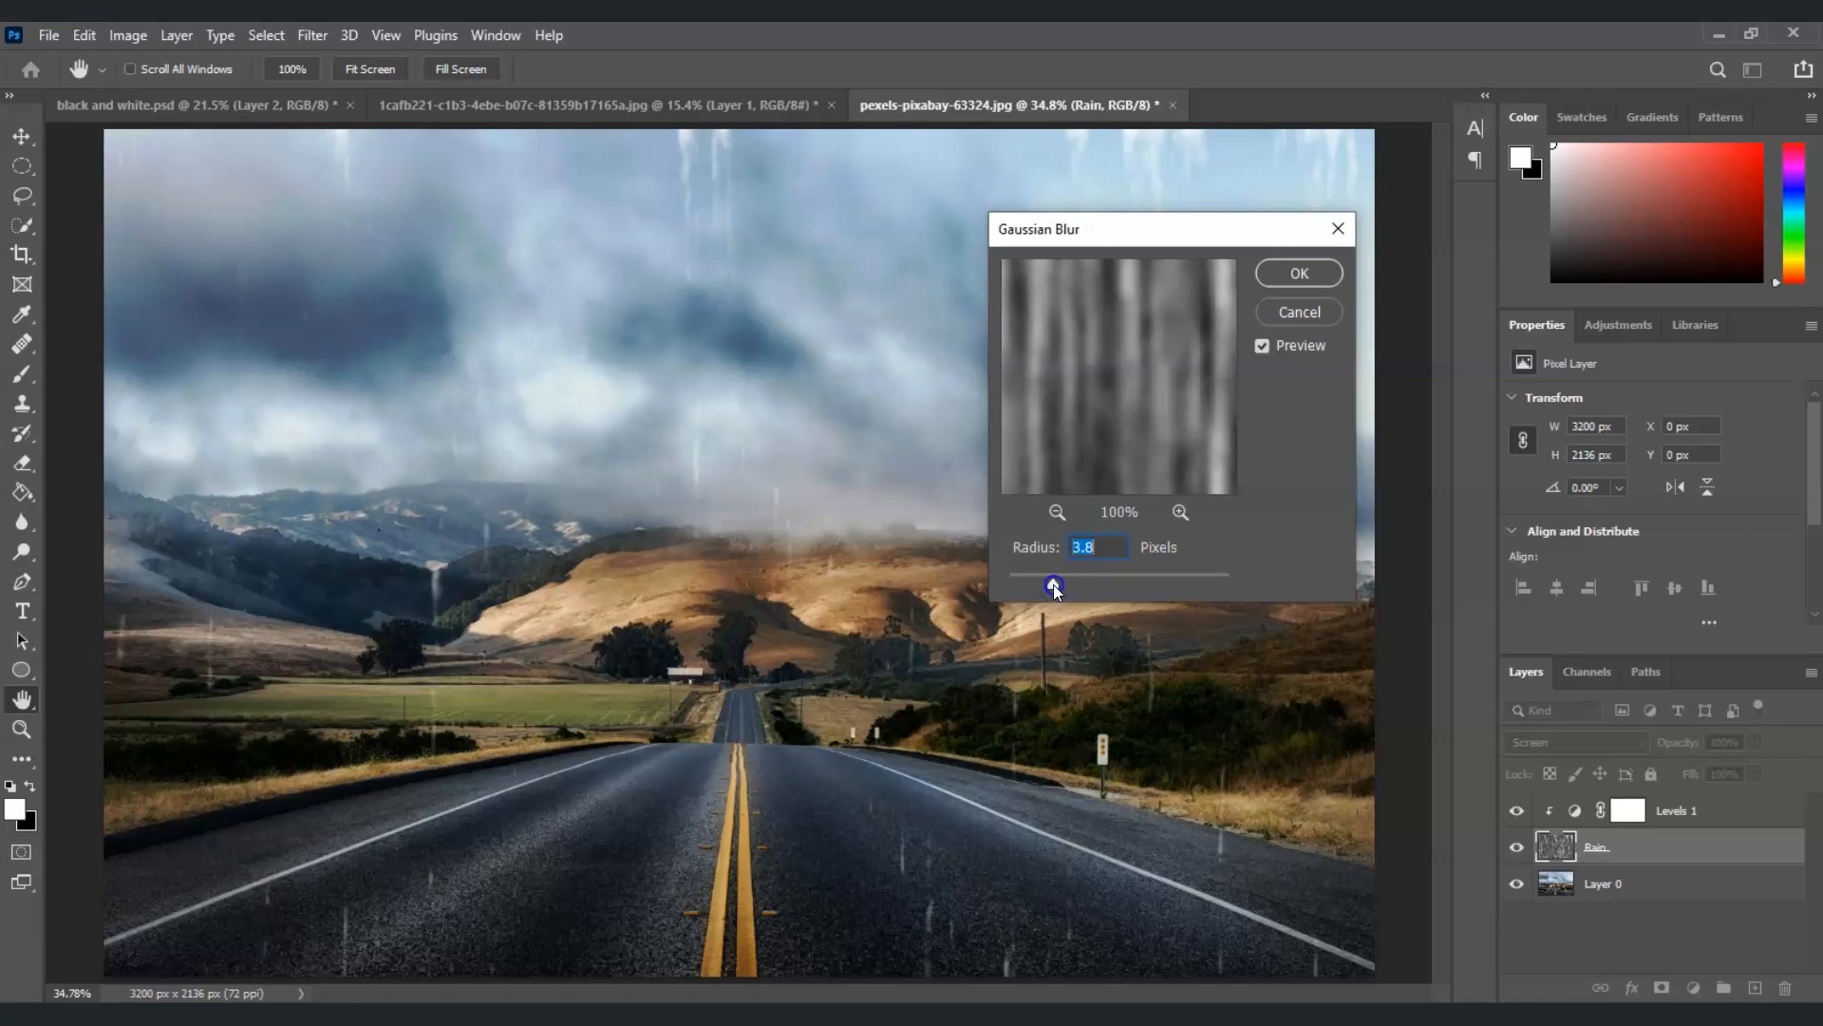
{"action": "left_click_drag", "start_coordinate": [1056, 583], "coordinate": [1047, 579]}
{"action": "left_click", "coordinate": [1297, 274]}
{"action": "key", "text": "g"}
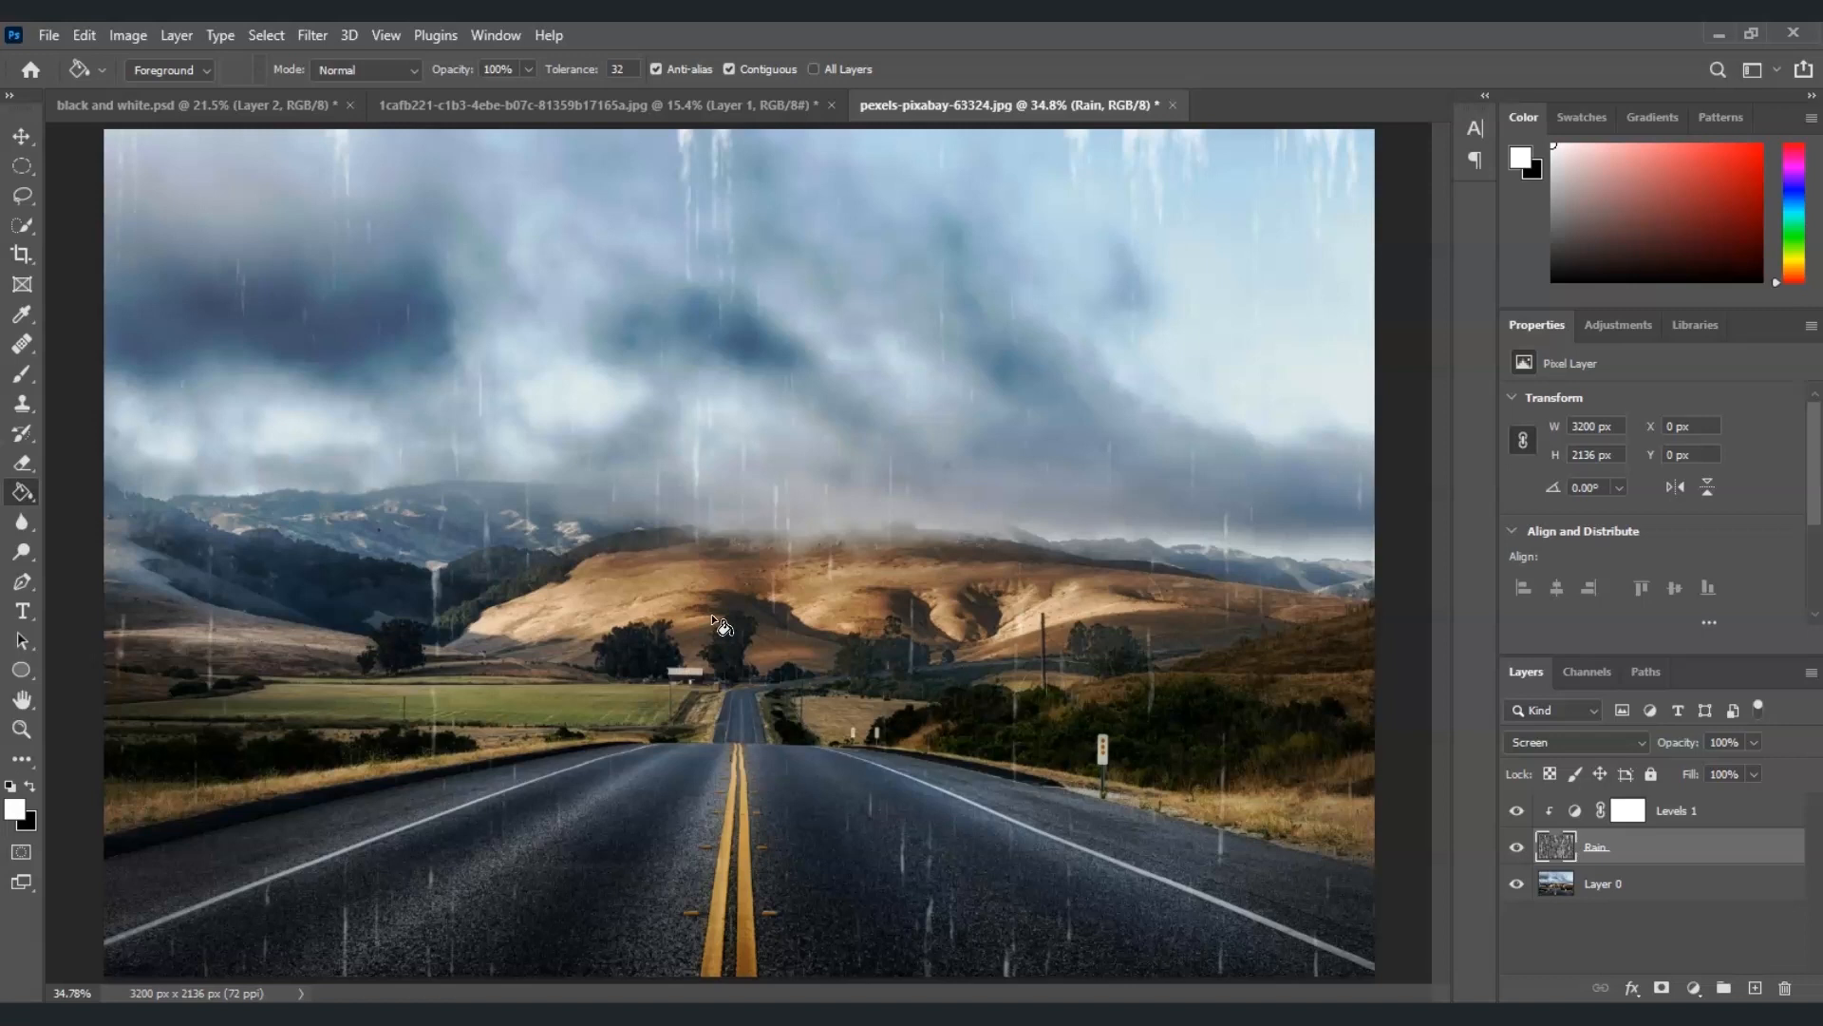
Add a Curves adjustment, move it above the Levels adjustment and release its clipping so it affects the whole image
{"action": "left_click", "coordinate": [1695, 994]}
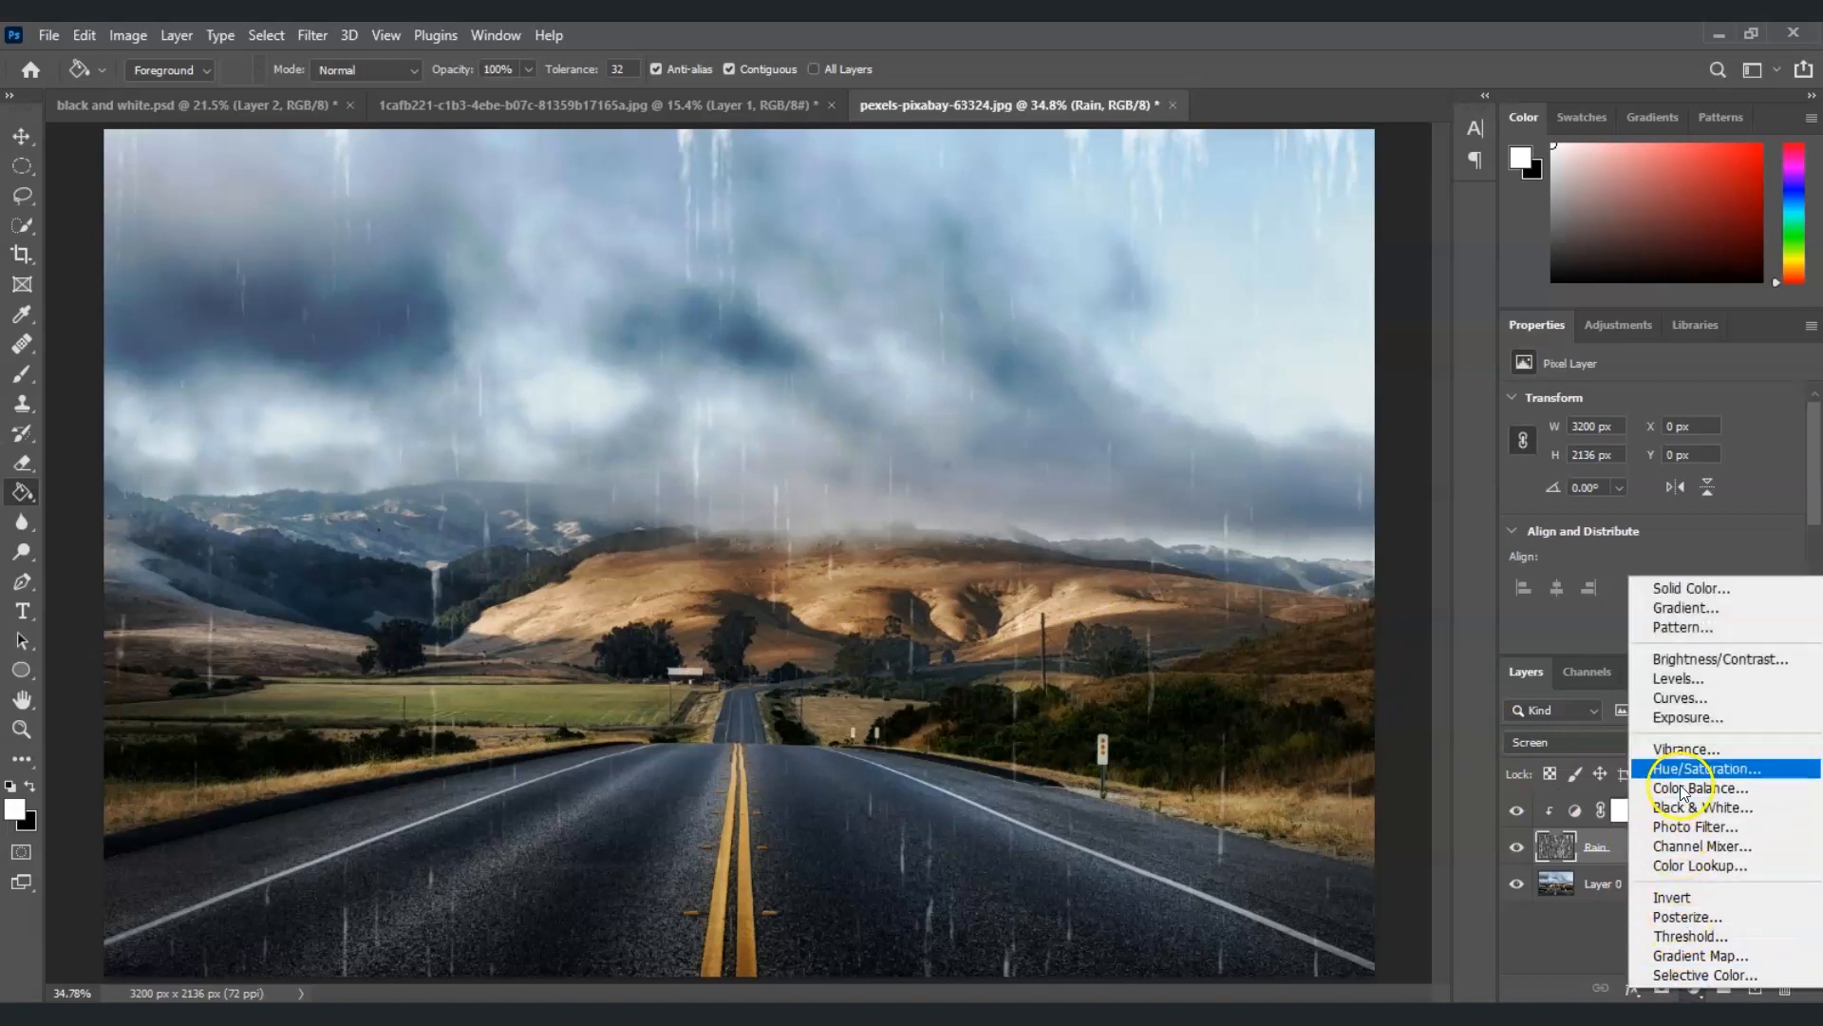
{"action": "left_click", "coordinate": [1679, 697]}
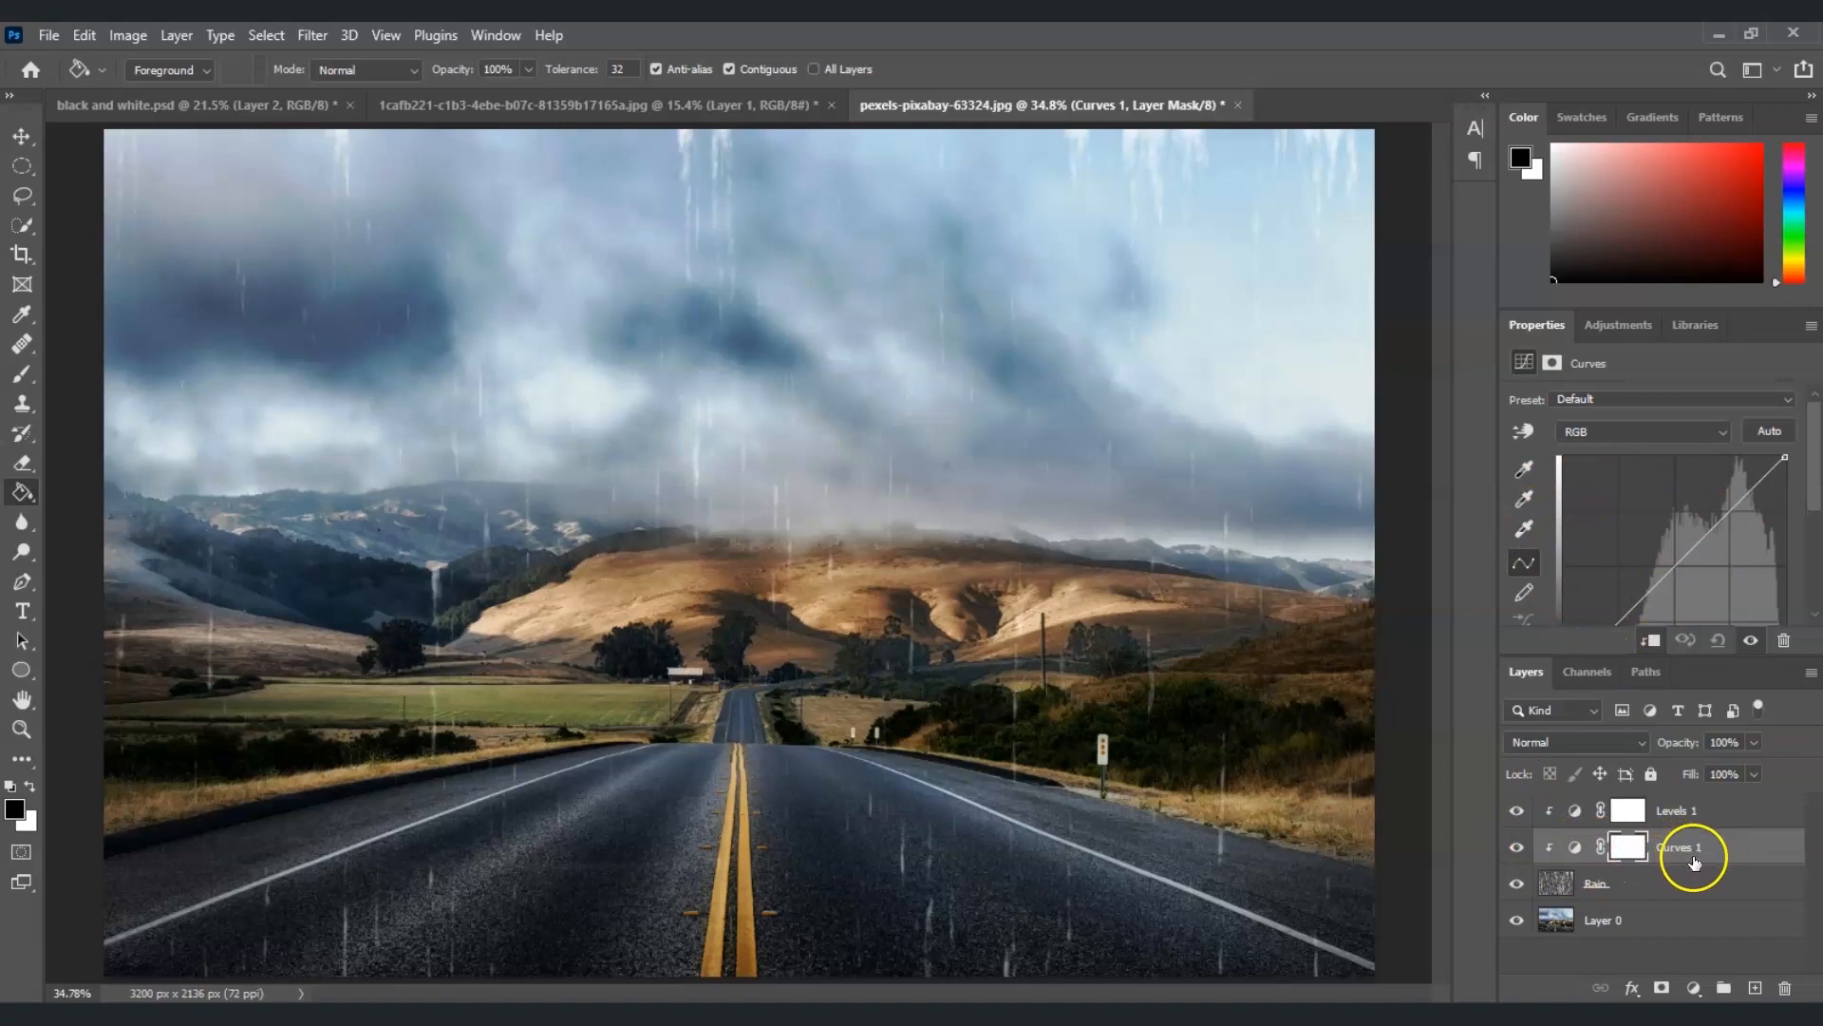
{"action": "left_click_drag", "start_coordinate": [1665, 857], "coordinate": [1675, 803]}
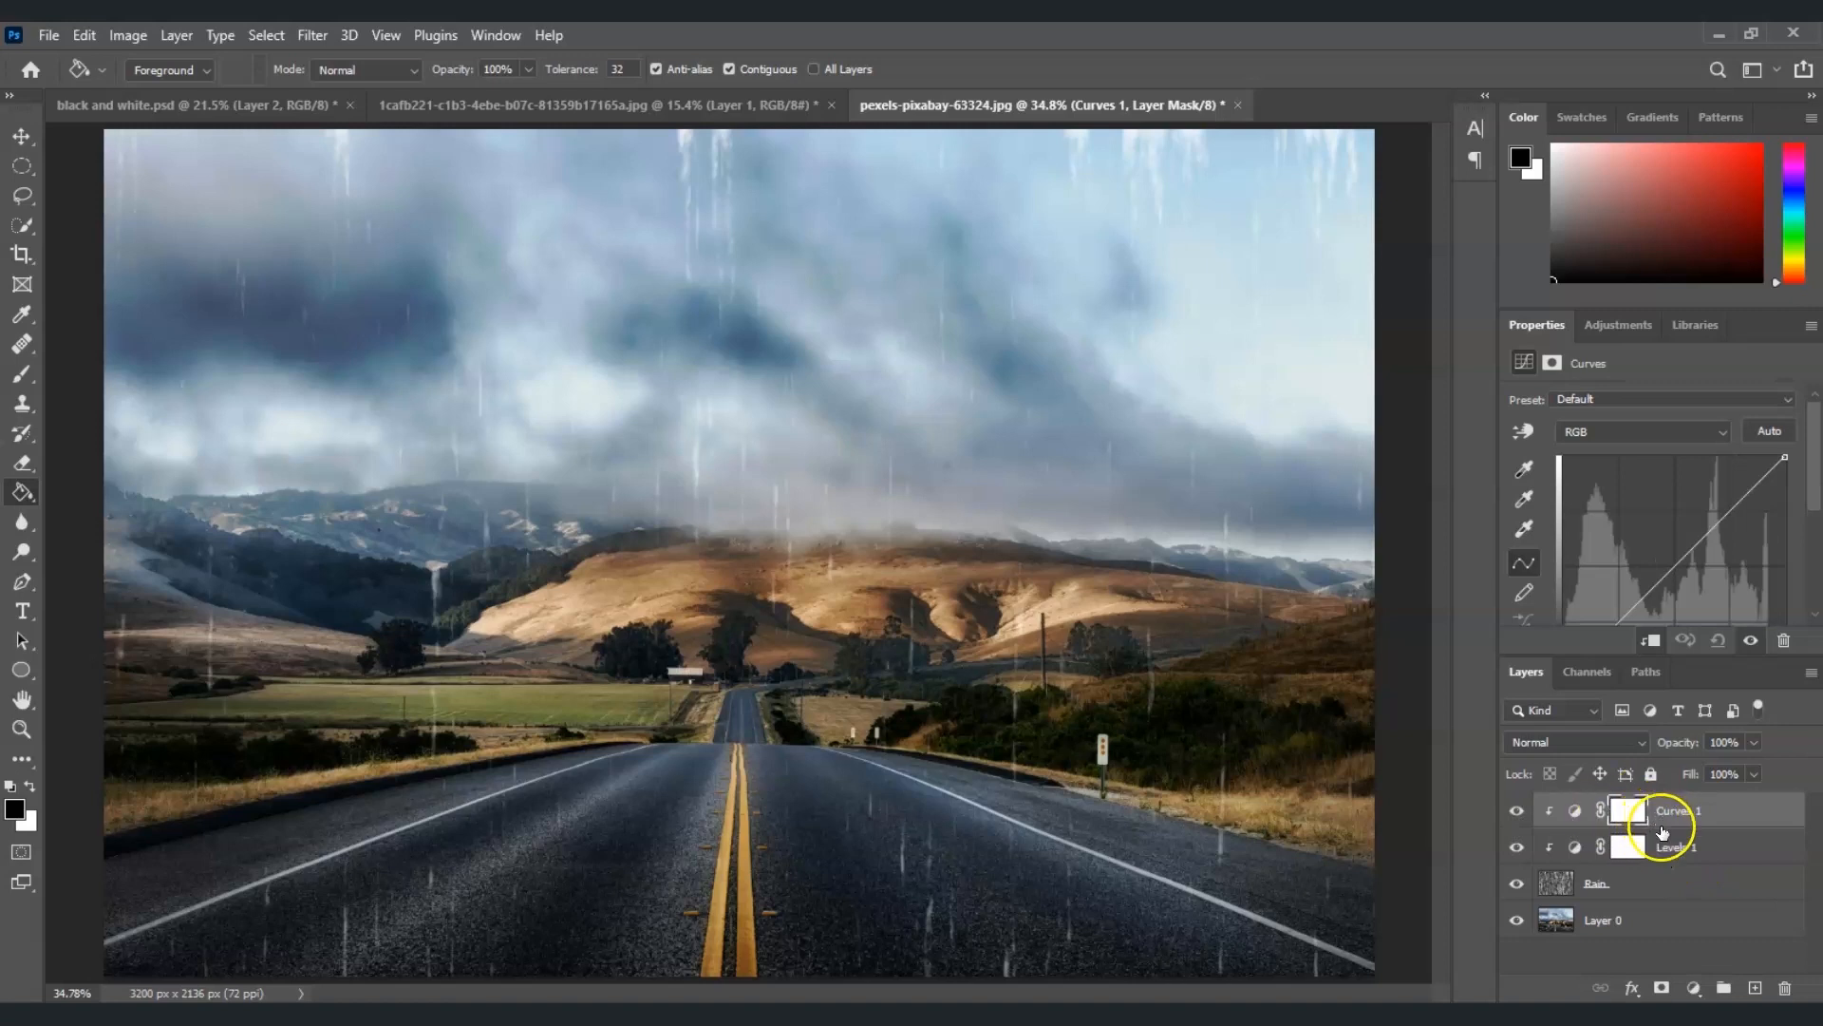
{"action": "left_click", "coordinate": [1652, 643]}
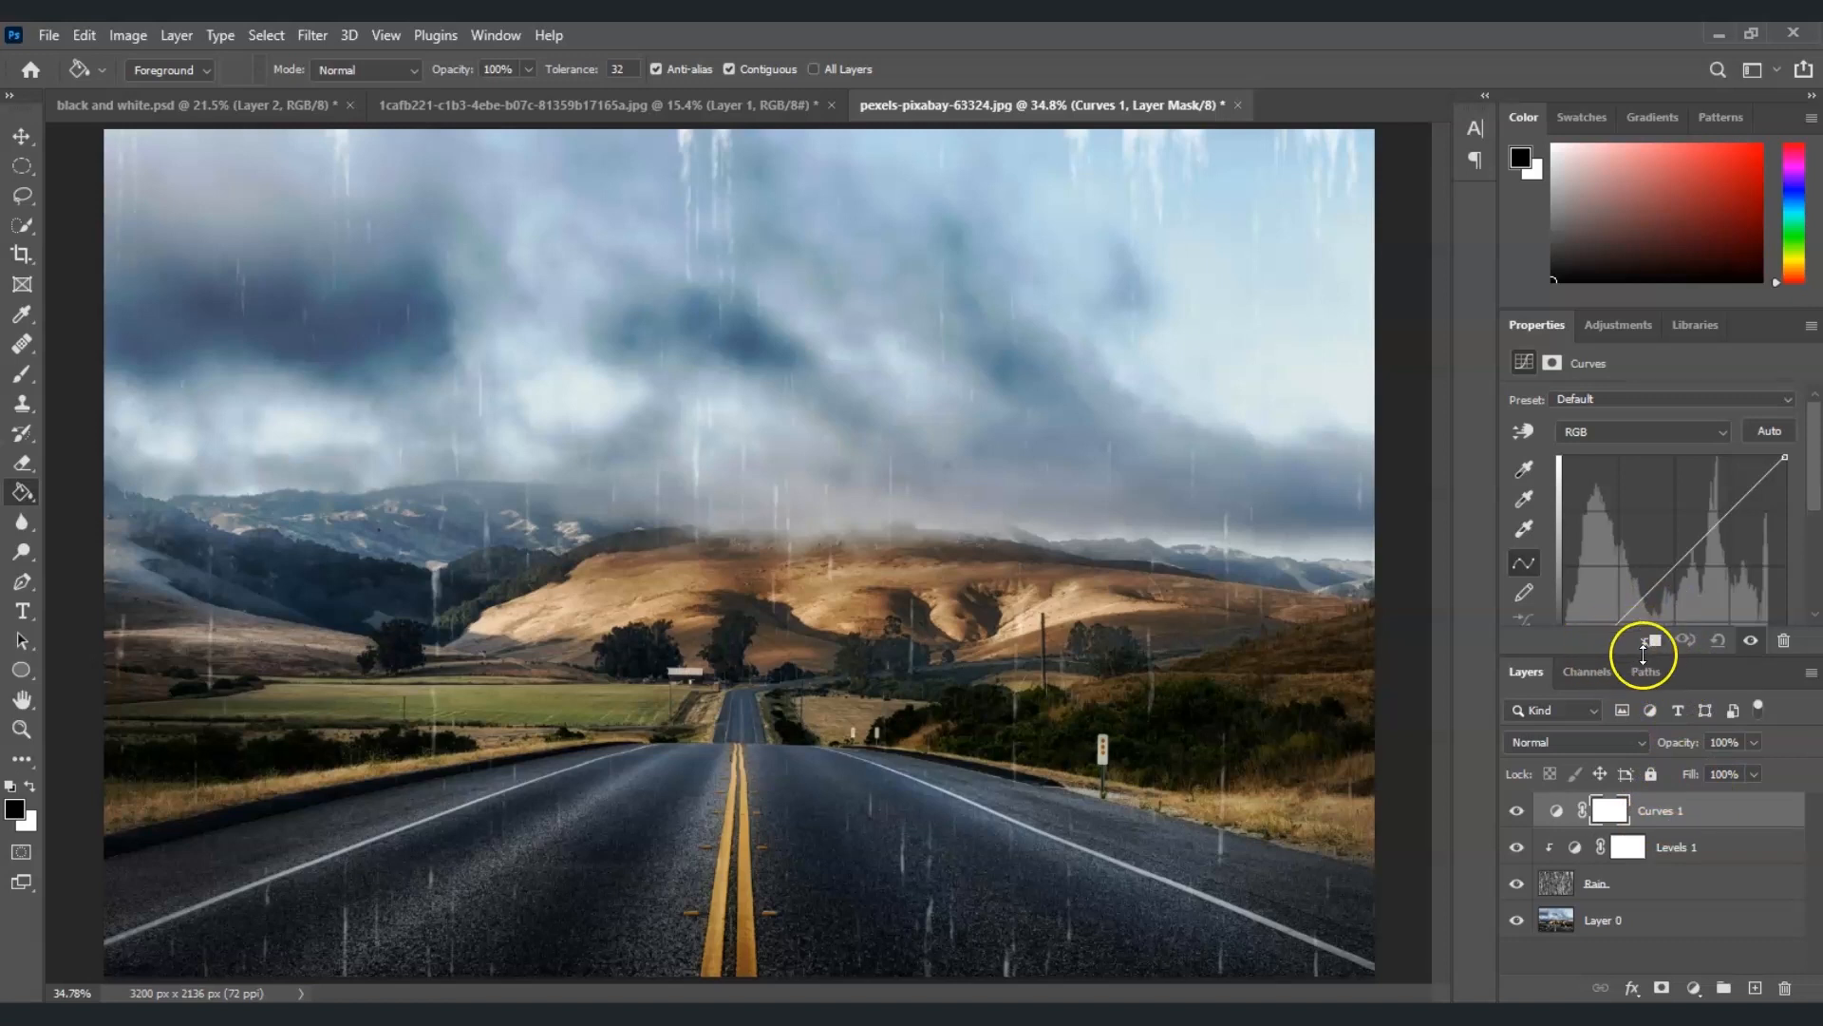
Bend the RGB curve downward with one point in the shadows and one in the highlights to darken the scene
{"action": "scroll", "coordinate": [1735, 524], "scroll_direction": "down", "scroll_amount": 2}
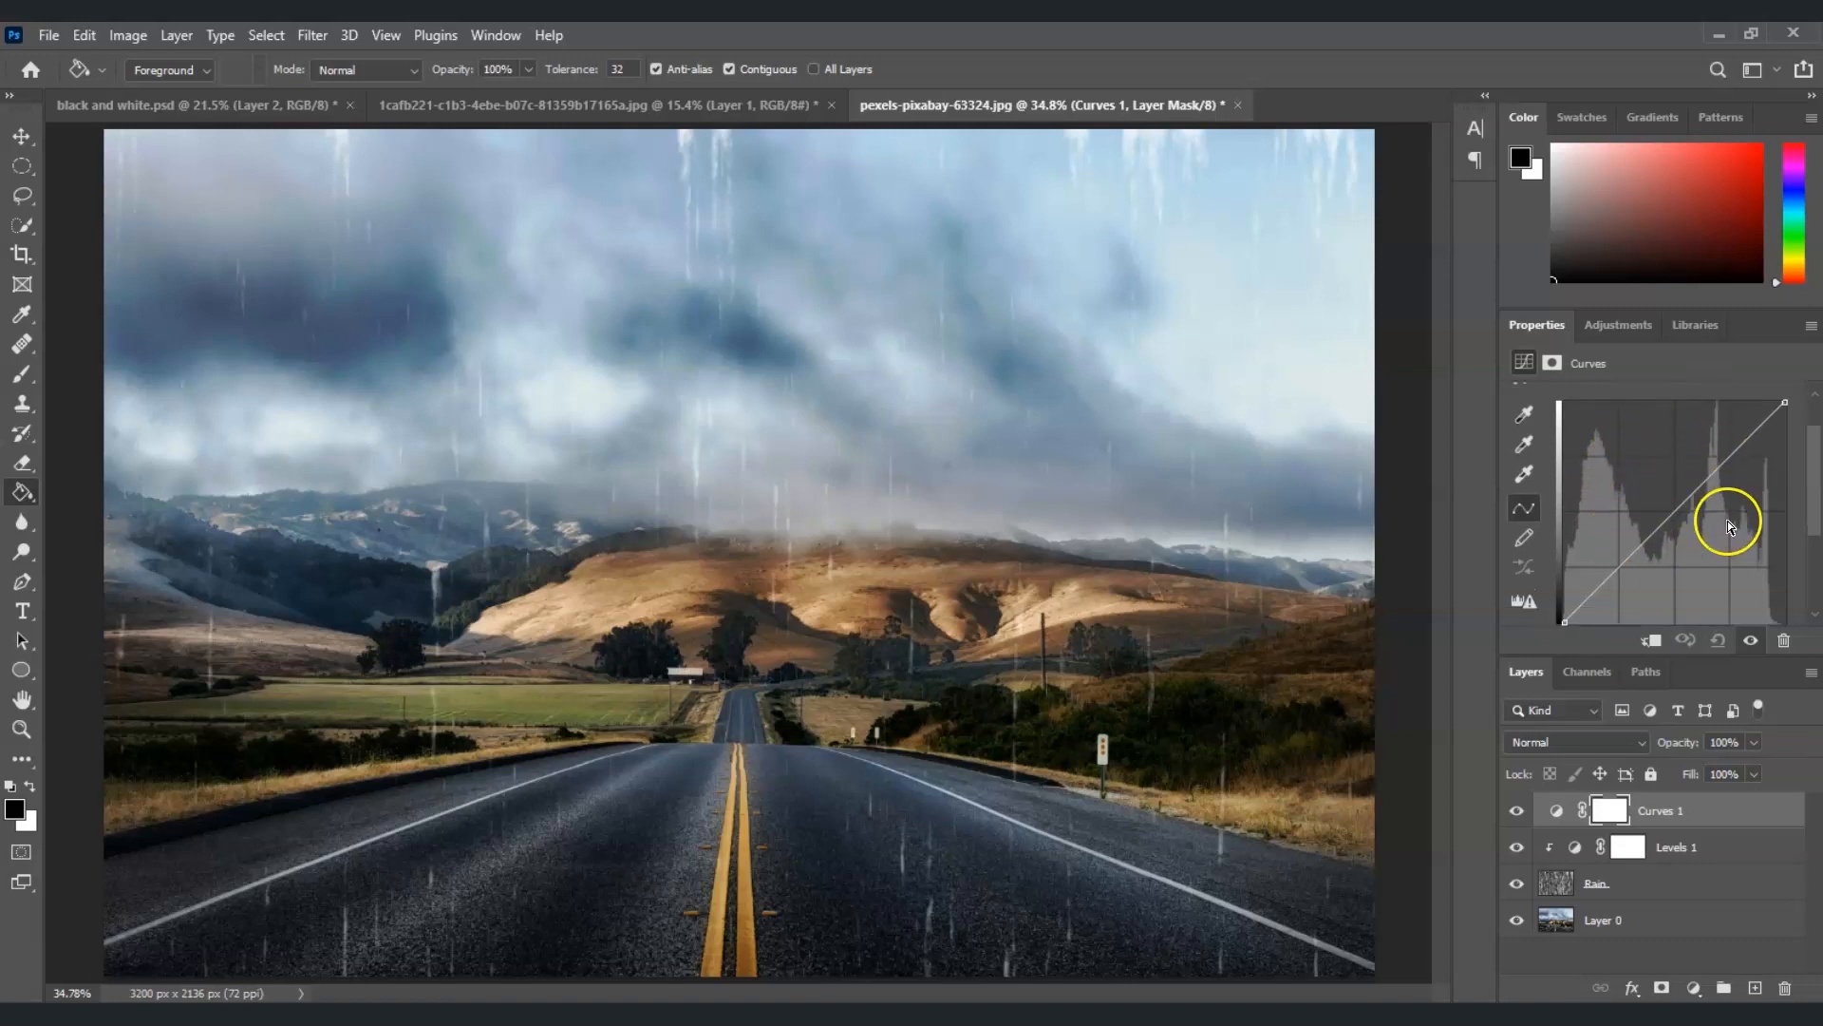
{"action": "scroll", "coordinate": [1605, 594], "scroll_direction": "down", "scroll_amount": 1}
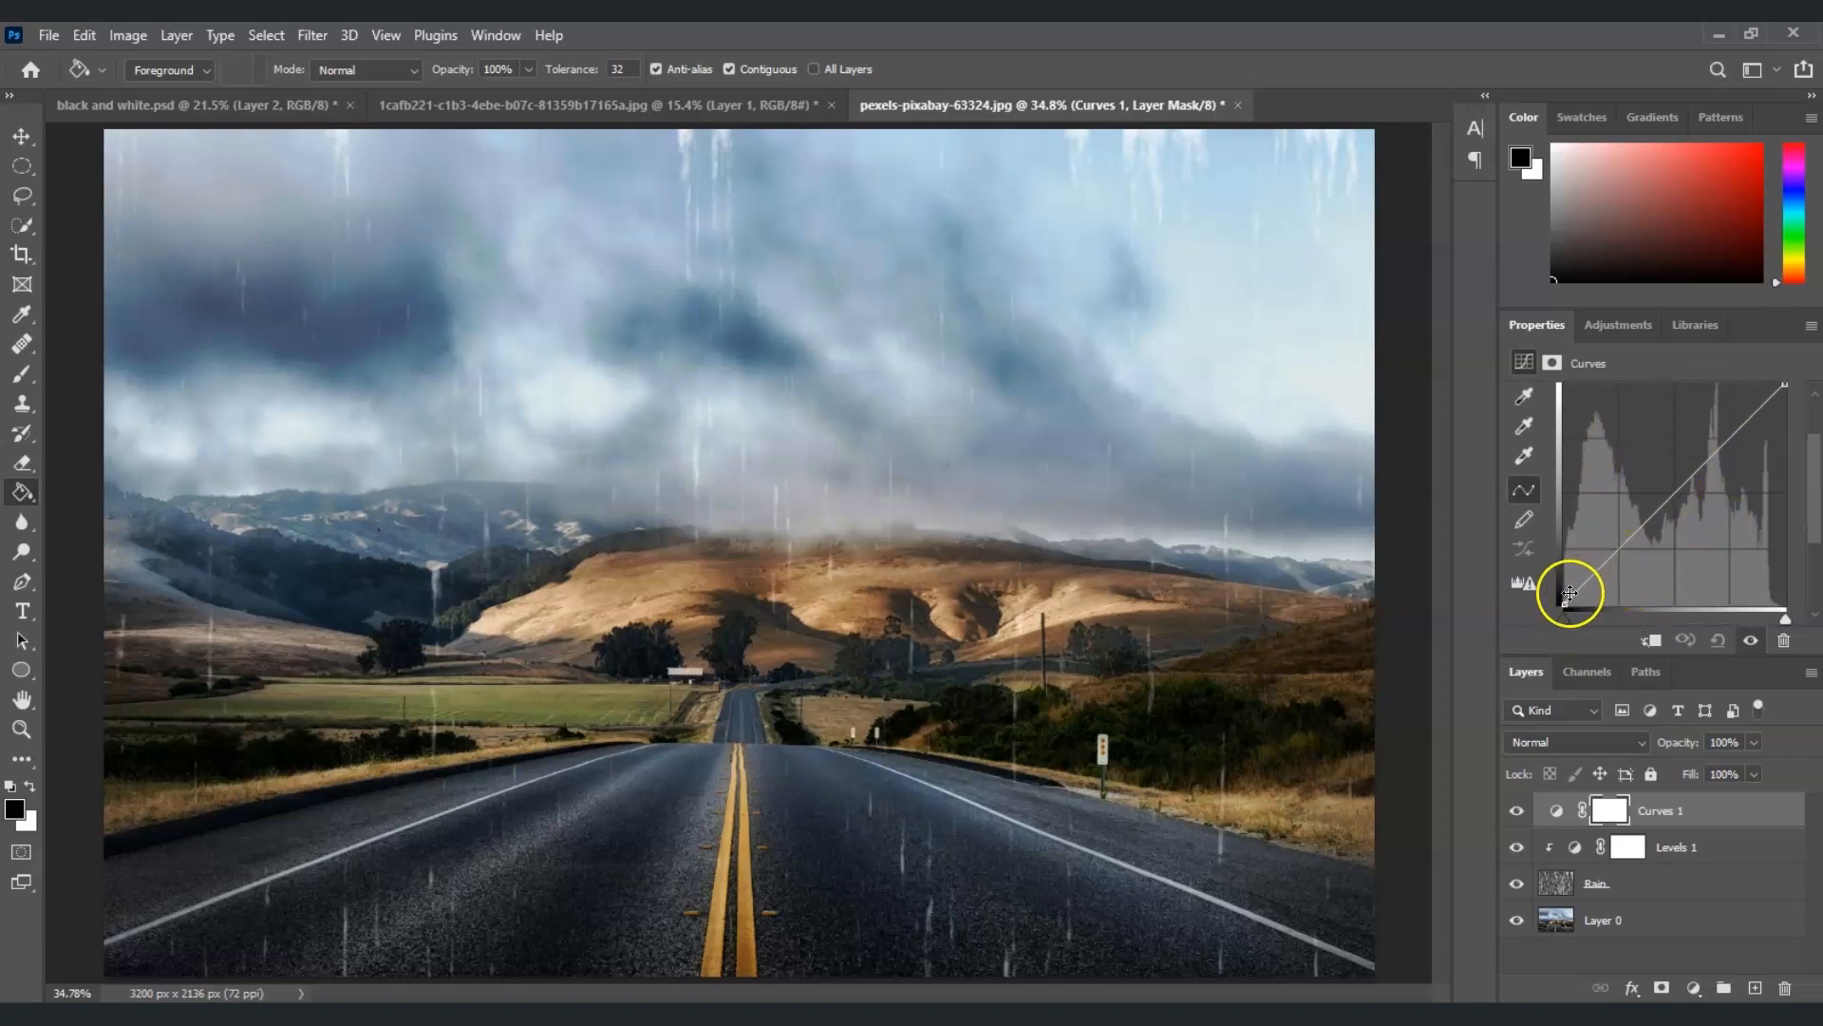
{"action": "left_click_drag", "start_coordinate": [1625, 542], "coordinate": [1638, 554]}
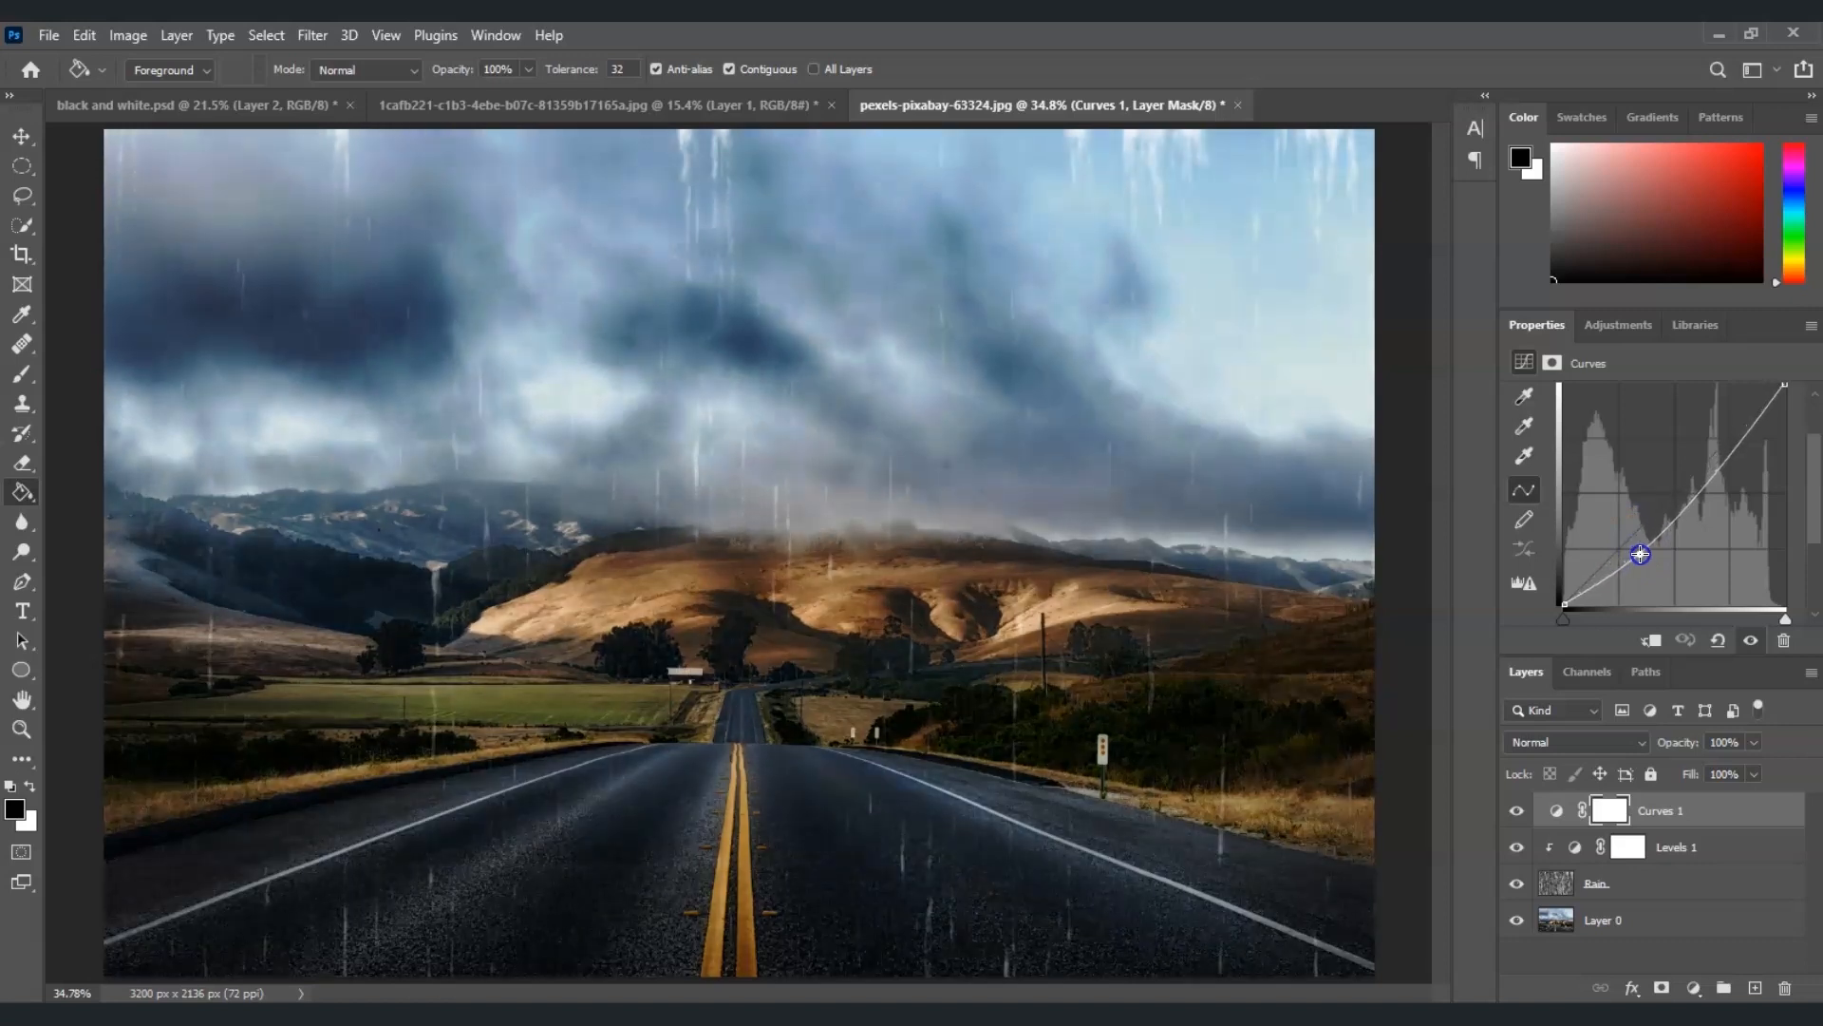
{"action": "left_click_drag", "start_coordinate": [1726, 460], "coordinate": [1759, 447]}
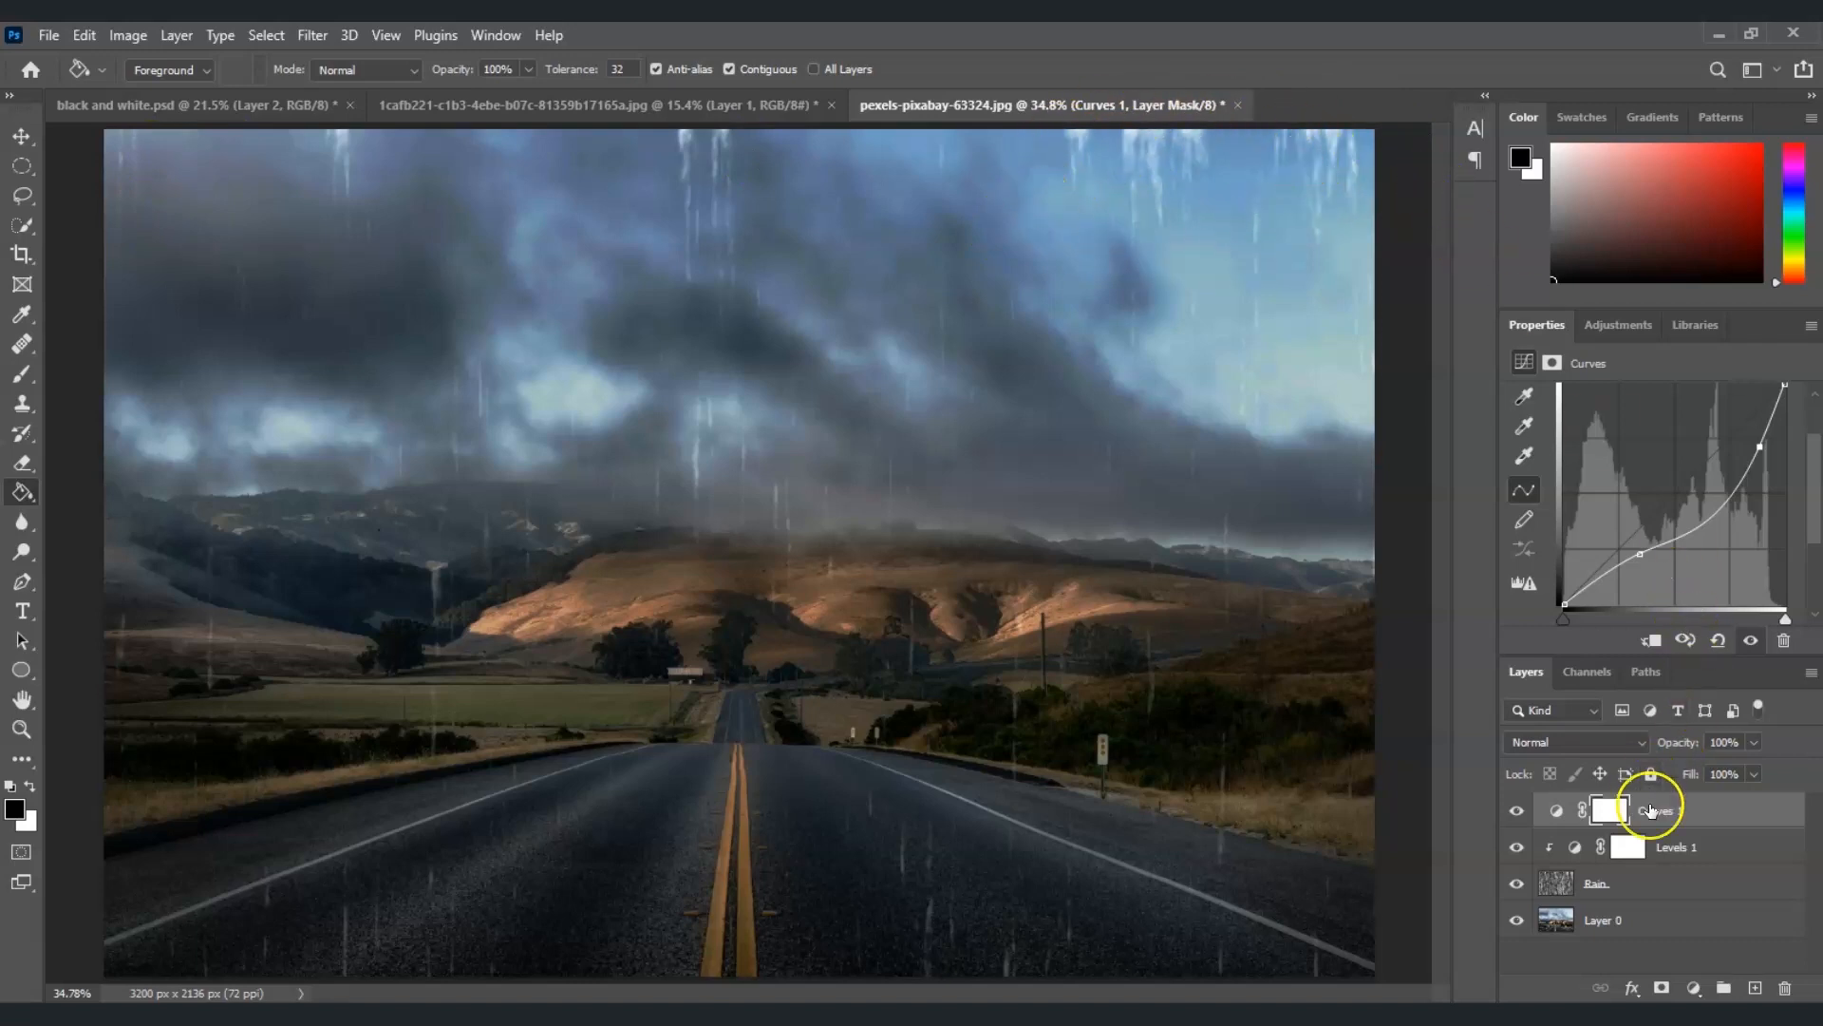
Free-transform the Rain layer, scaling it up to about 107% and shifting it vertically over the photo
{"action": "left_click", "coordinate": [1639, 890]}
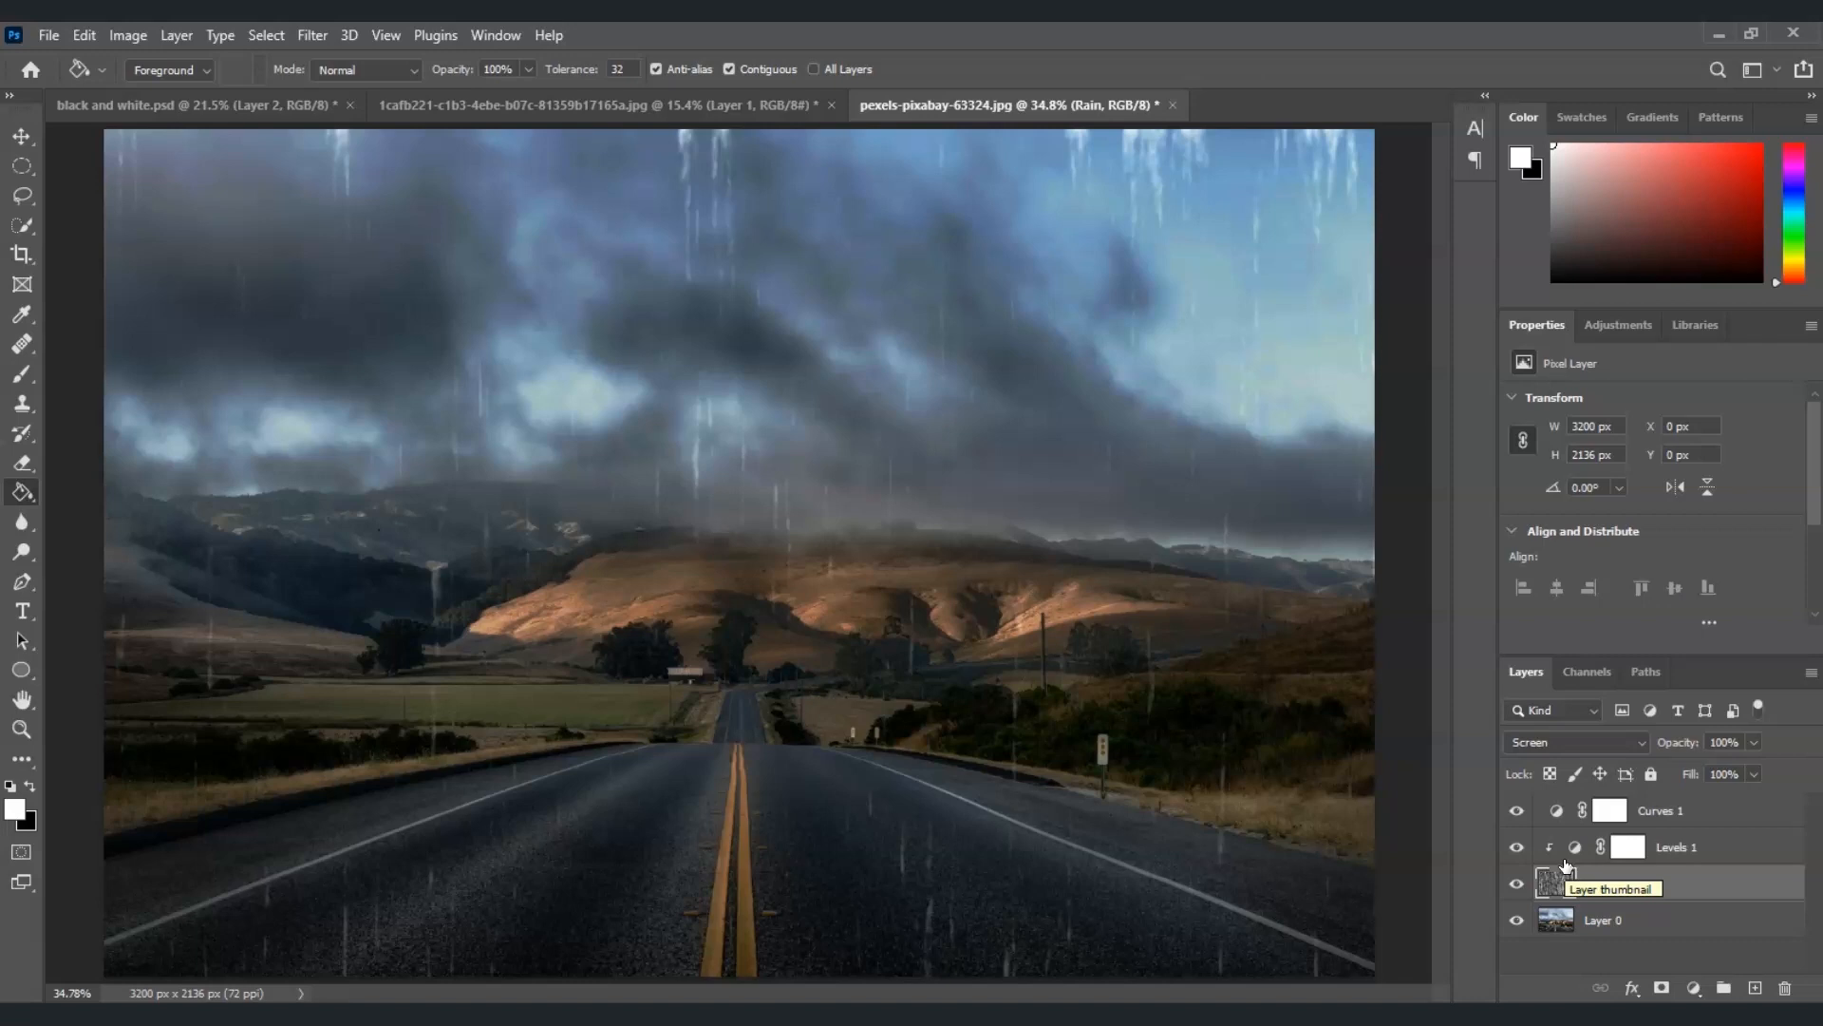
{"action": "key", "text": "ctrl+t"}
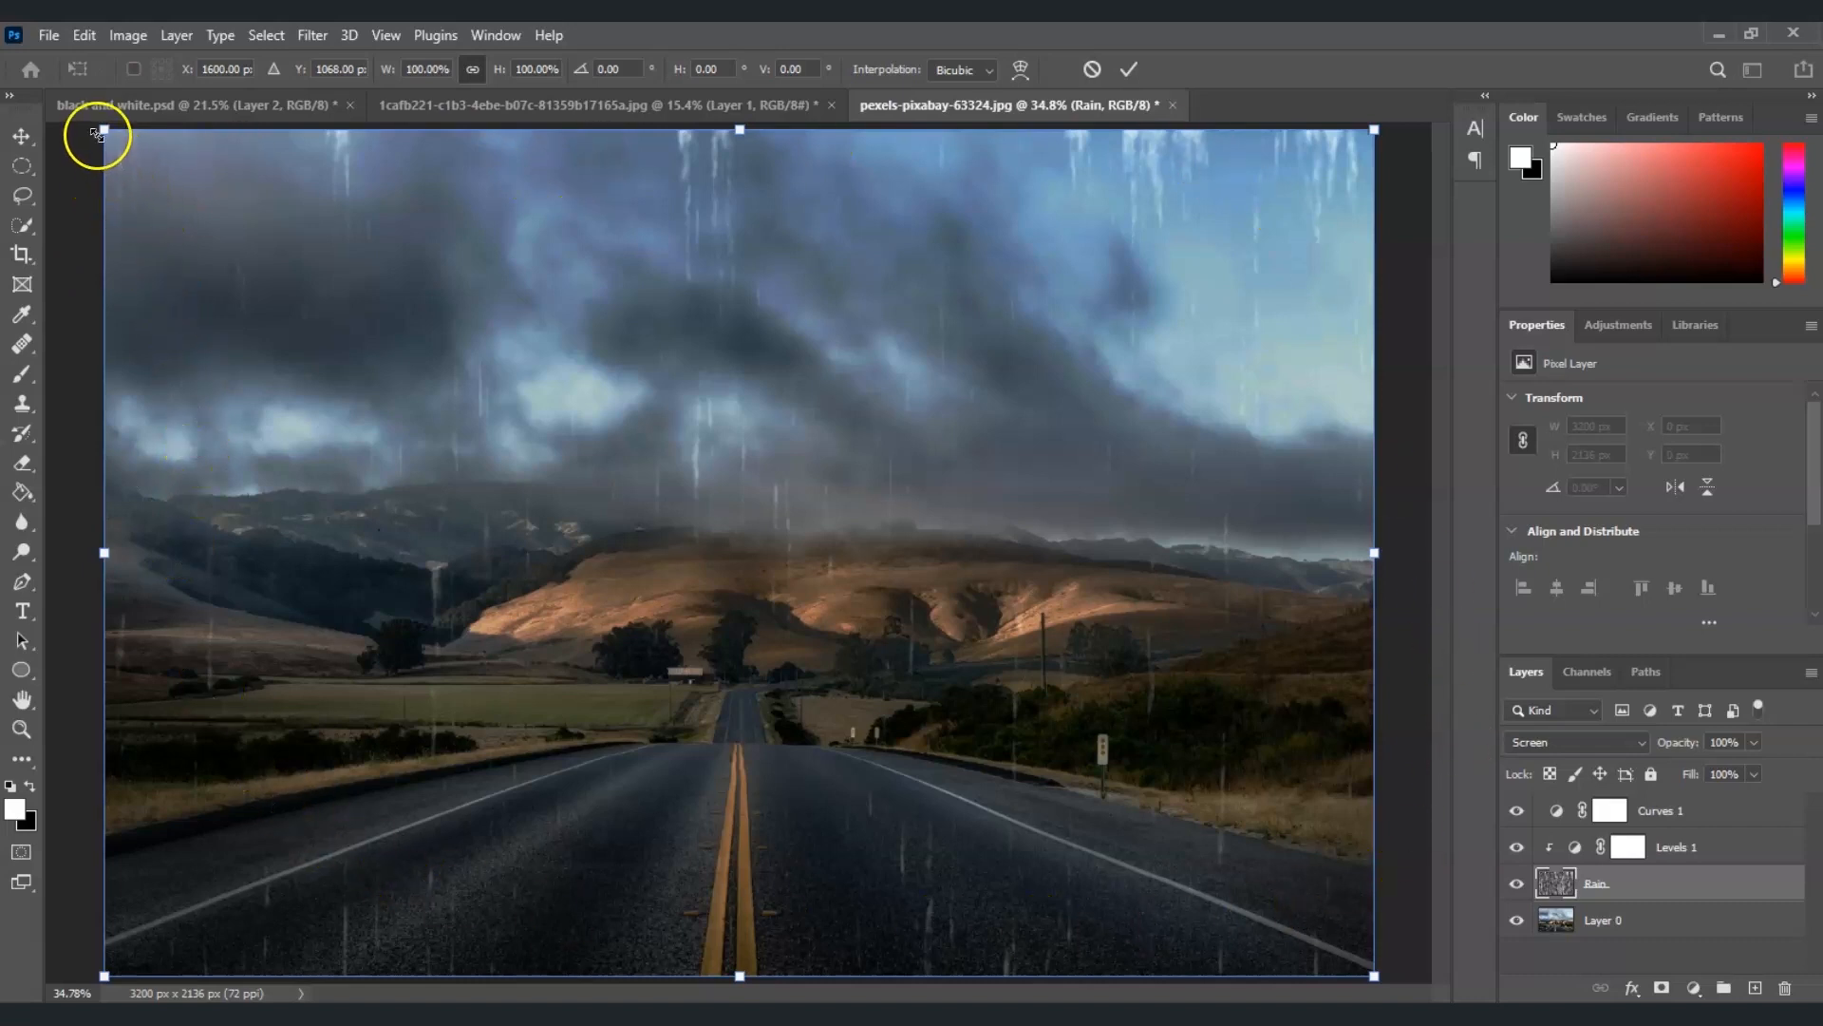
{"action": "left_click_drag", "start_coordinate": [101, 129], "coordinate": [20, 67]}
{"action": "left_click_drag", "start_coordinate": [589, 404], "coordinate": [635, 405]}
{"action": "left_click_drag", "start_coordinate": [858, 468], "coordinate": [860, 474]}
{"action": "mouse_move", "coordinate": [808, 369]}
{"action": "left_mouse_down"}
{"action": "mouse_move", "coordinate": [797, 343]}
{"action": "mouse_move", "coordinate": [806, 363]}
{"action": "left_mouse_up"}
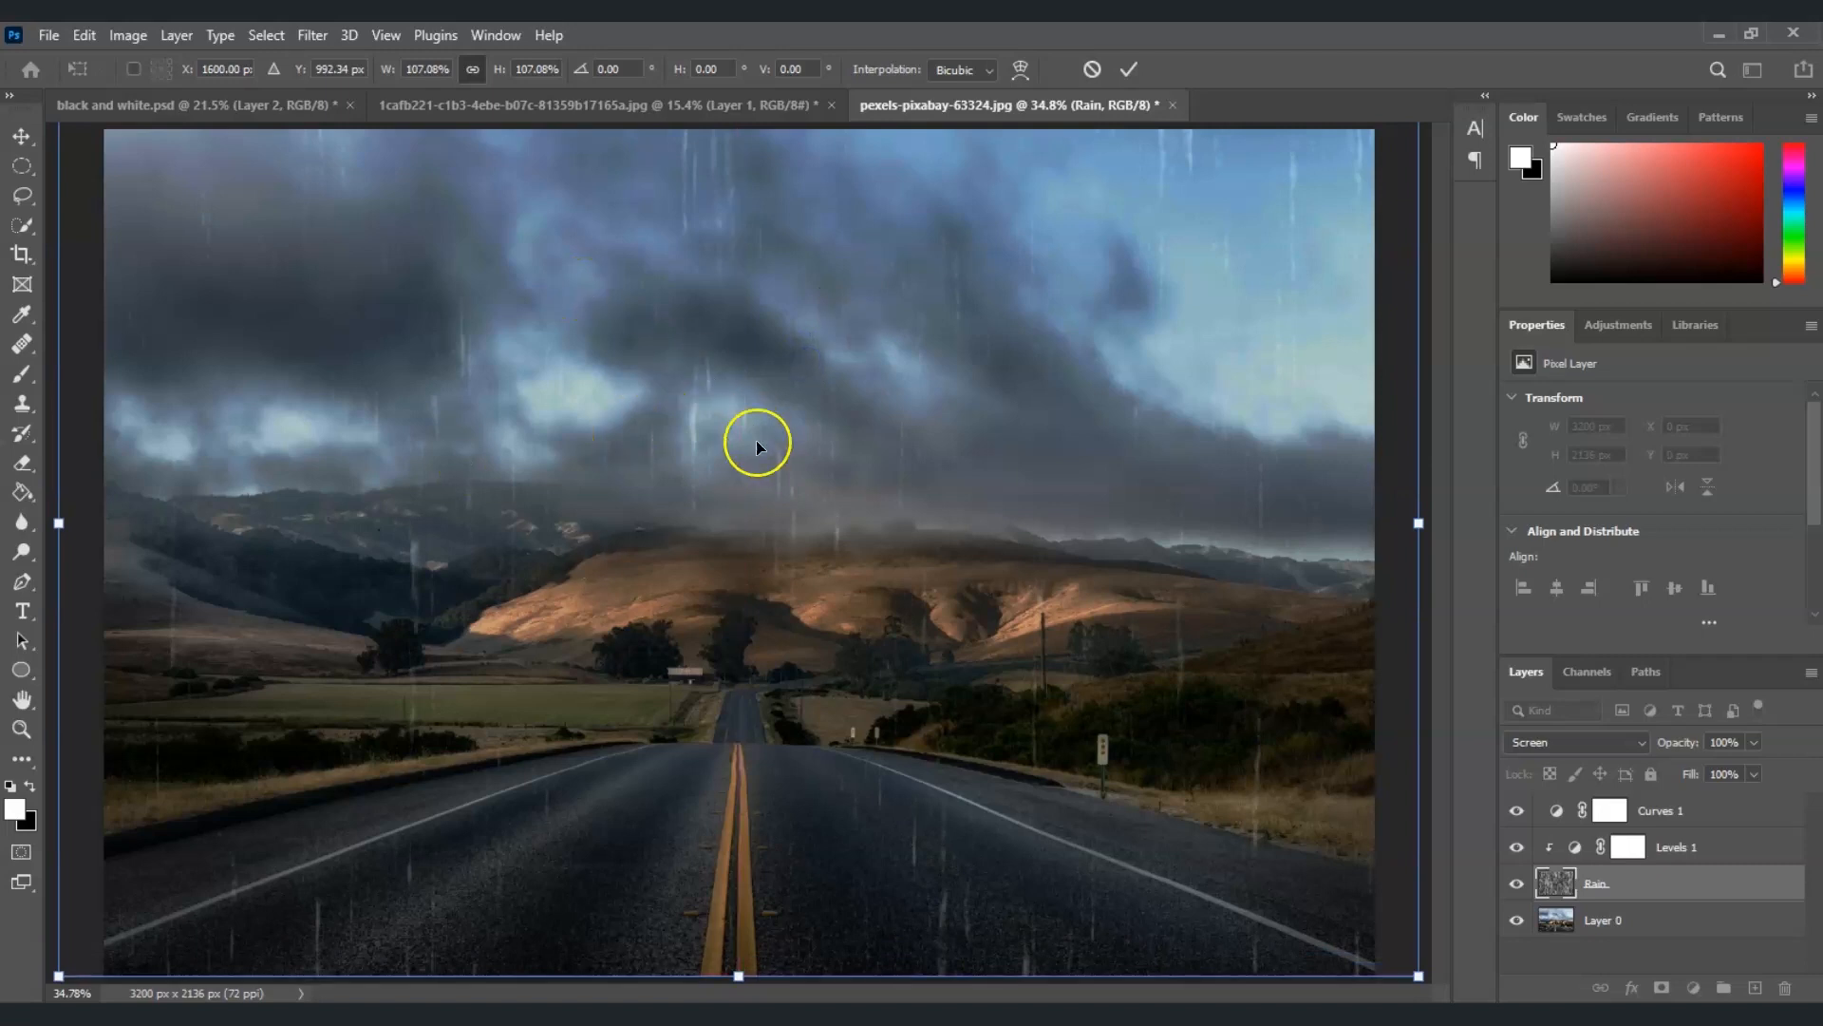
{"action": "left_click_drag", "start_coordinate": [898, 453], "coordinate": [899, 510]}
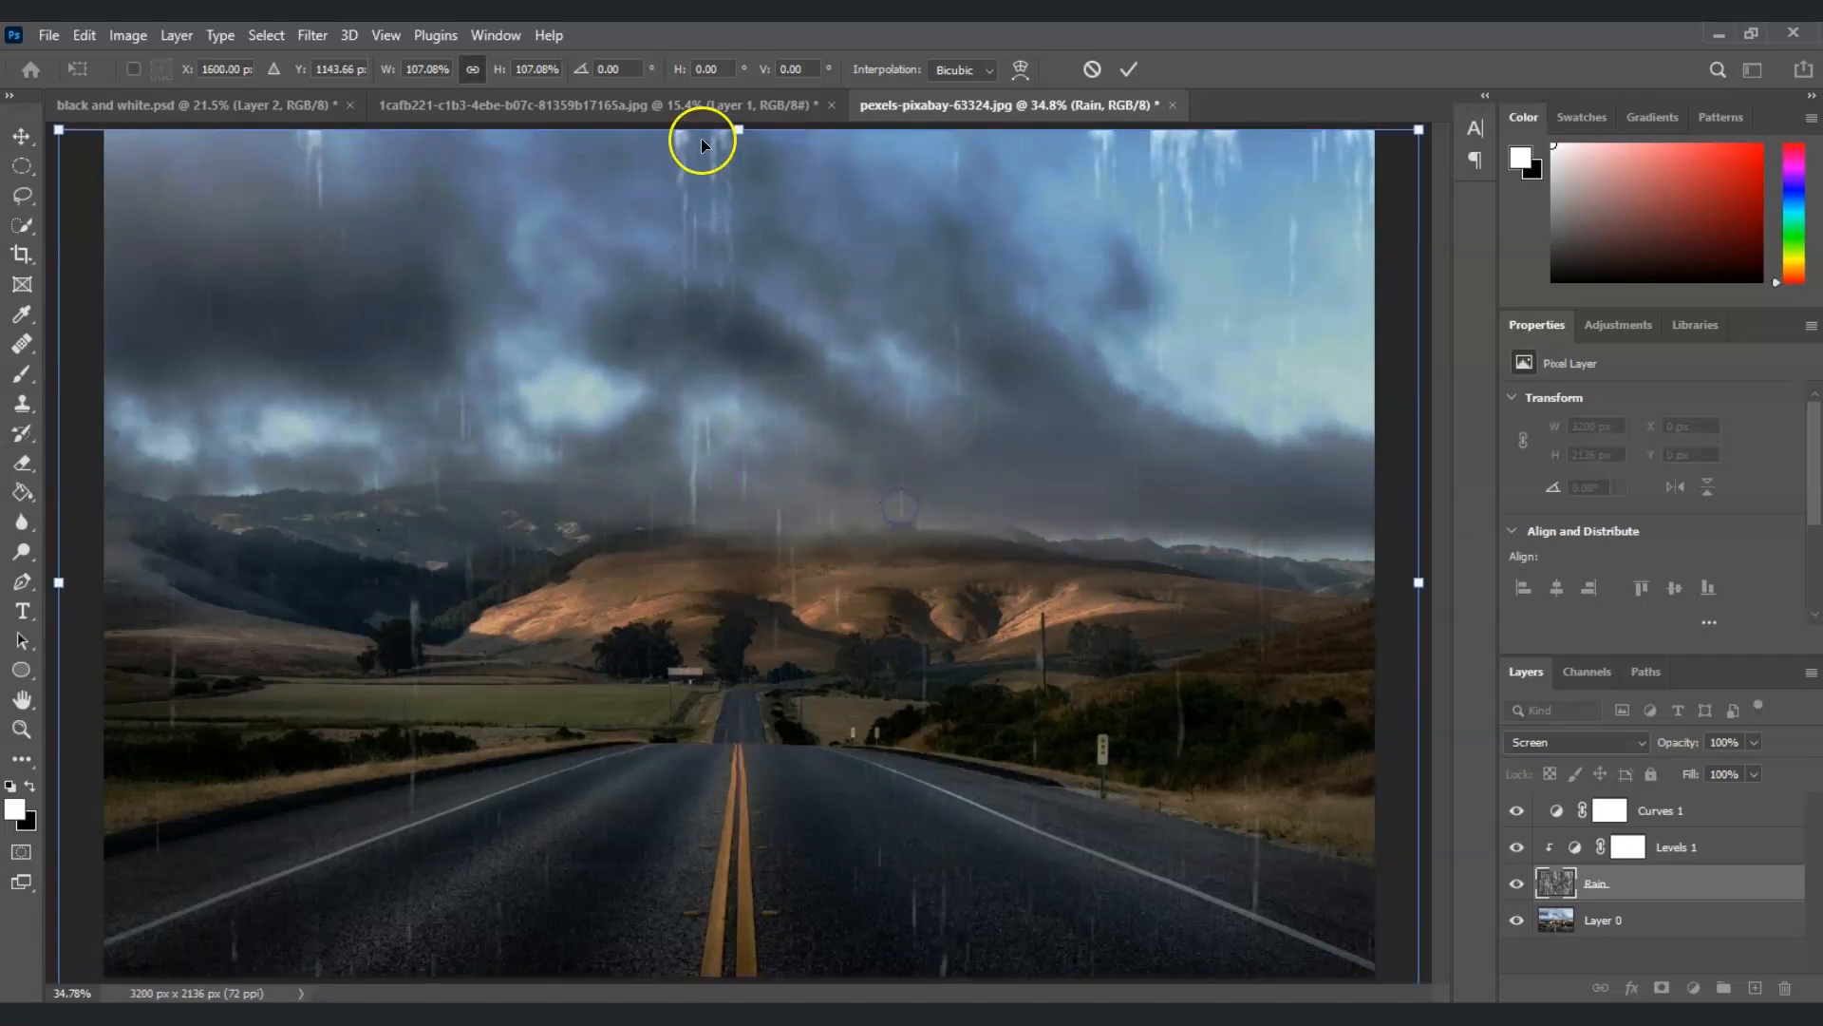
{"action": "left_click_drag", "start_coordinate": [714, 133], "coordinate": [717, 162]}
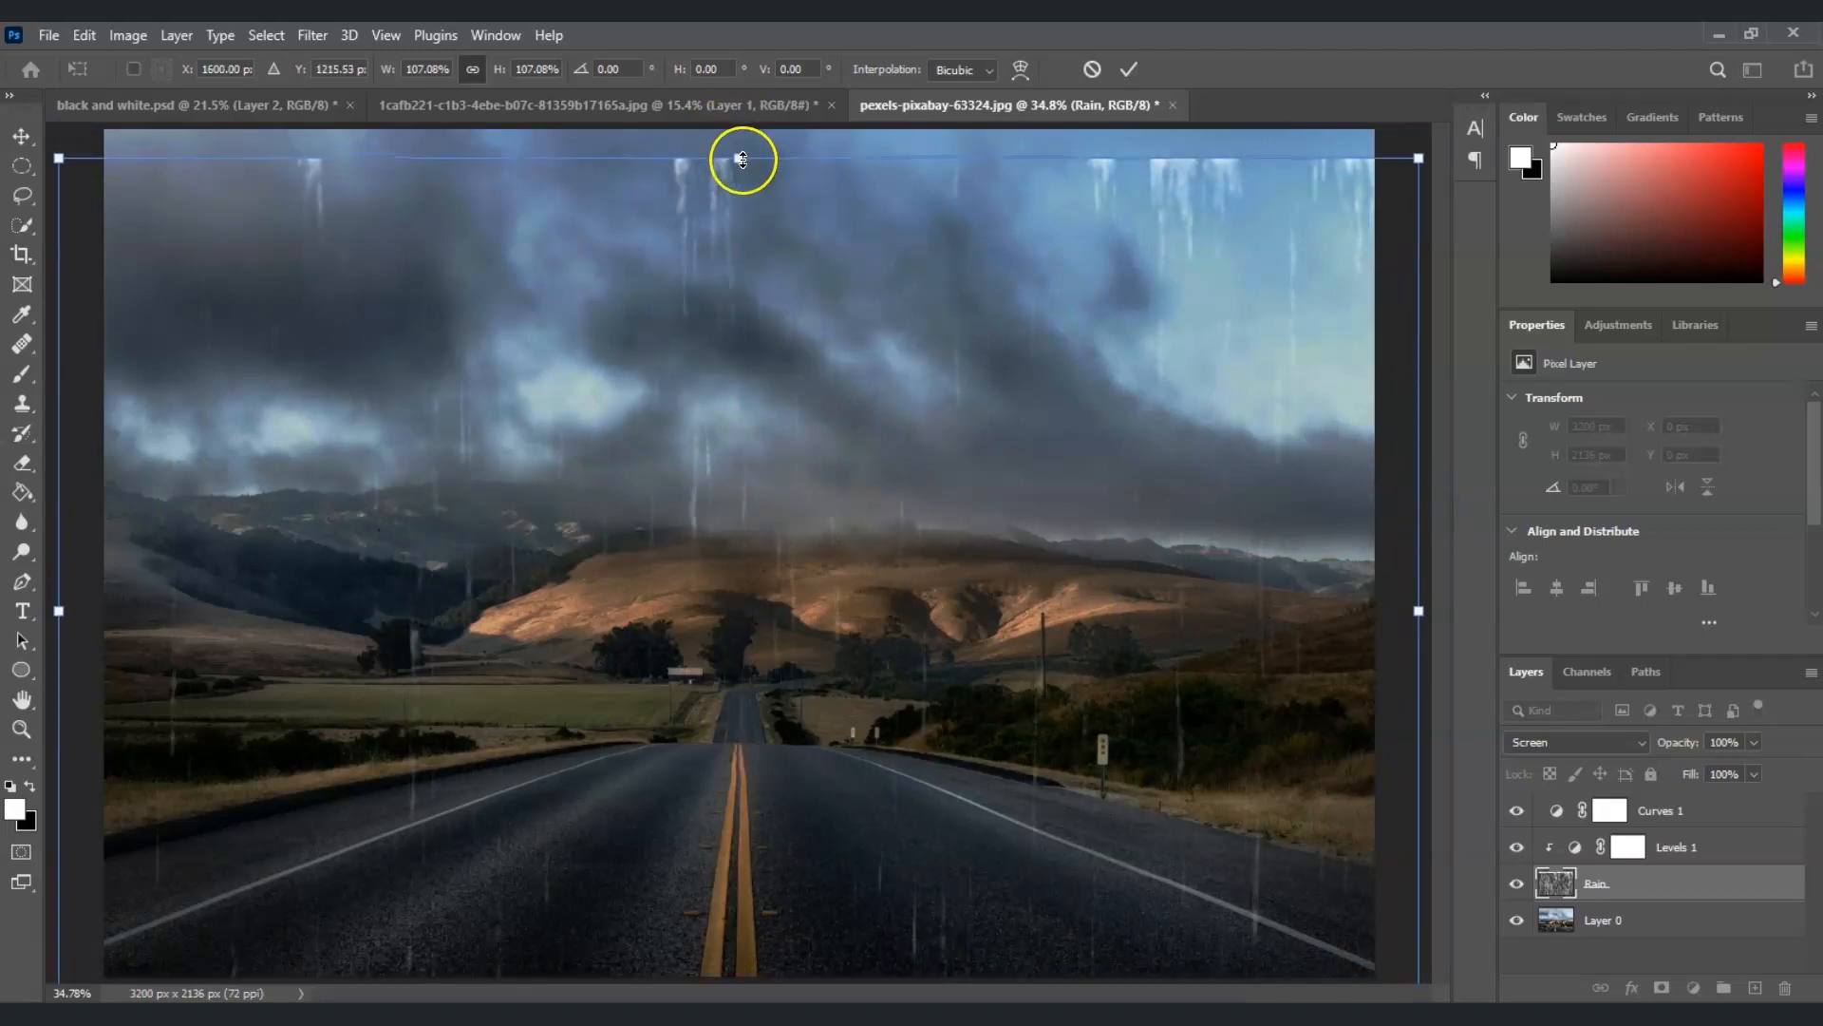
Rotate the Rain layer about 5.5° and enlarge it to about 117%, positioned so the slanted streaks cover the whole image
{"action": "left_click_drag", "start_coordinate": [730, 130], "coordinate": [776, 140]}
{"action": "left_click_drag", "start_coordinate": [781, 307], "coordinate": [801, 324]}
{"action": "left_click_drag", "start_coordinate": [288, 333], "coordinate": [323, 422]}
{"action": "left_click_drag", "start_coordinate": [164, 200], "coordinate": [121, 147]}
{"action": "left_click_drag", "start_coordinate": [779, 570], "coordinate": [818, 497]}
{"action": "left_click_drag", "start_coordinate": [191, 965], "coordinate": [188, 994]}
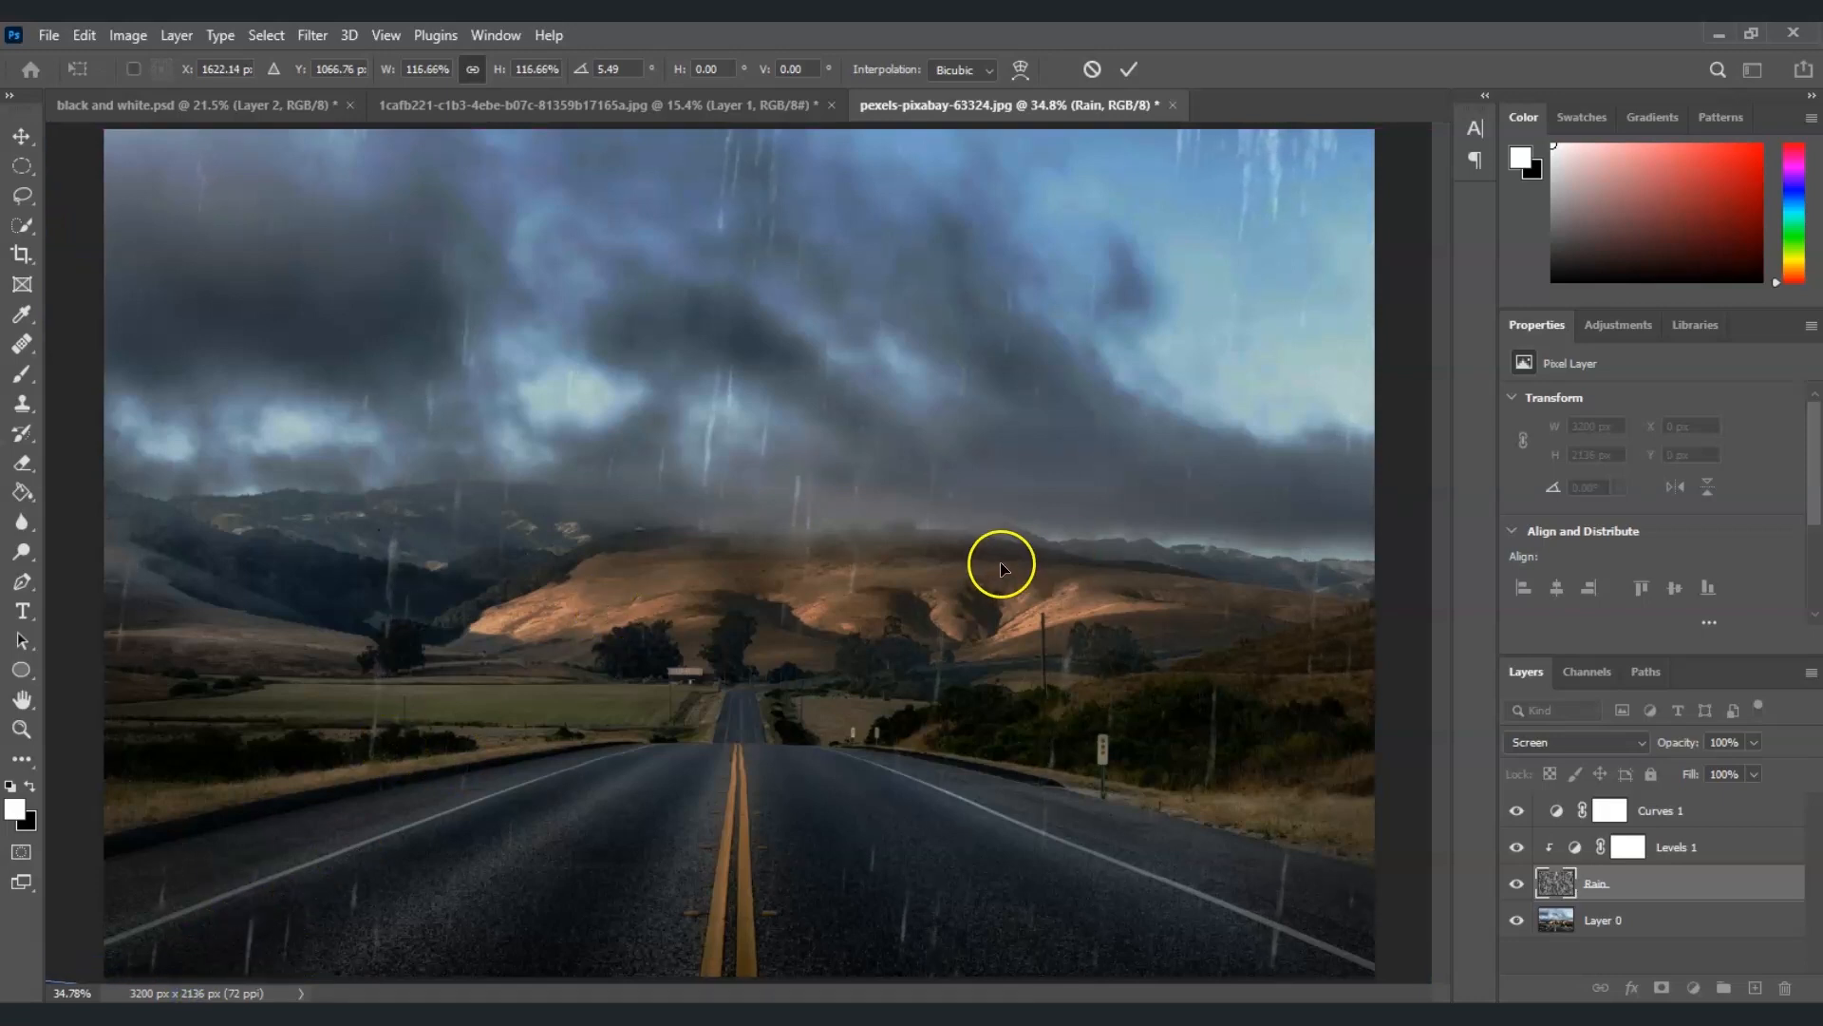
Compare the image with and without the Curves adjustment and the Rain layer, leaving both visible
{"action": "left_click", "coordinate": [1502, 807]}
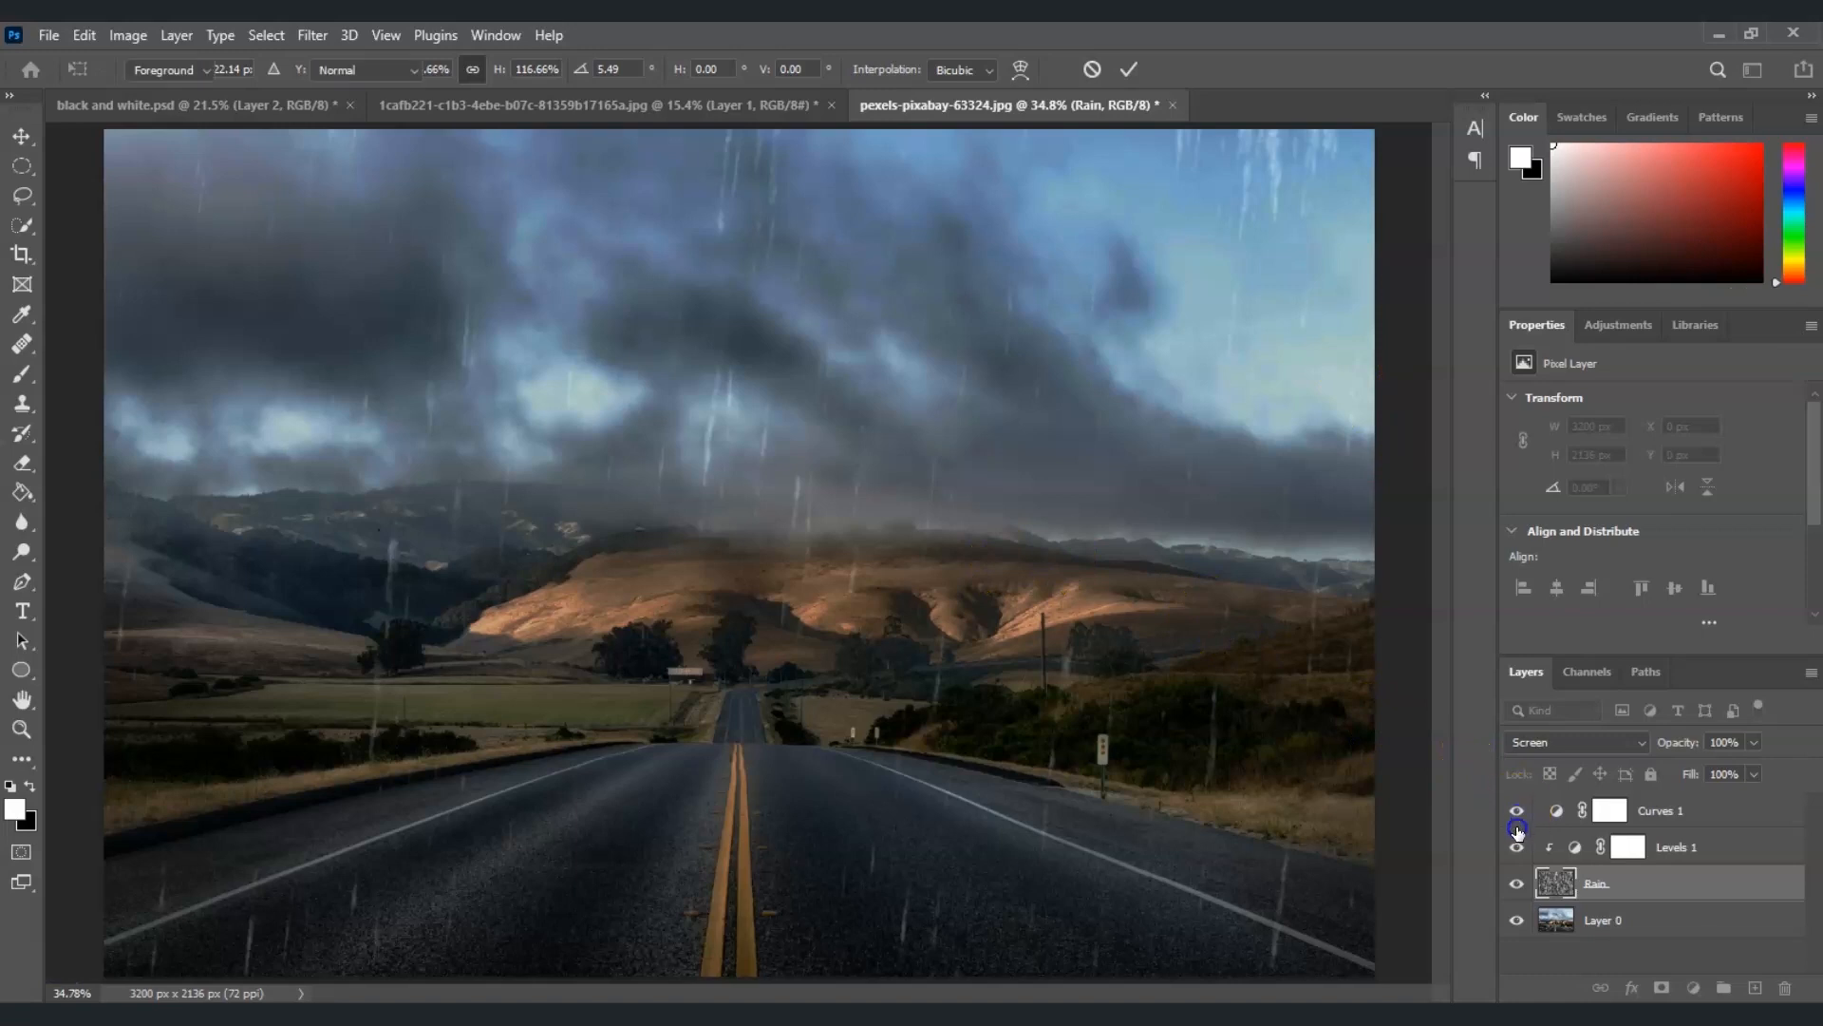
{"action": "left_click", "coordinate": [1518, 886]}
{"action": "left_click", "coordinate": [1516, 883]}
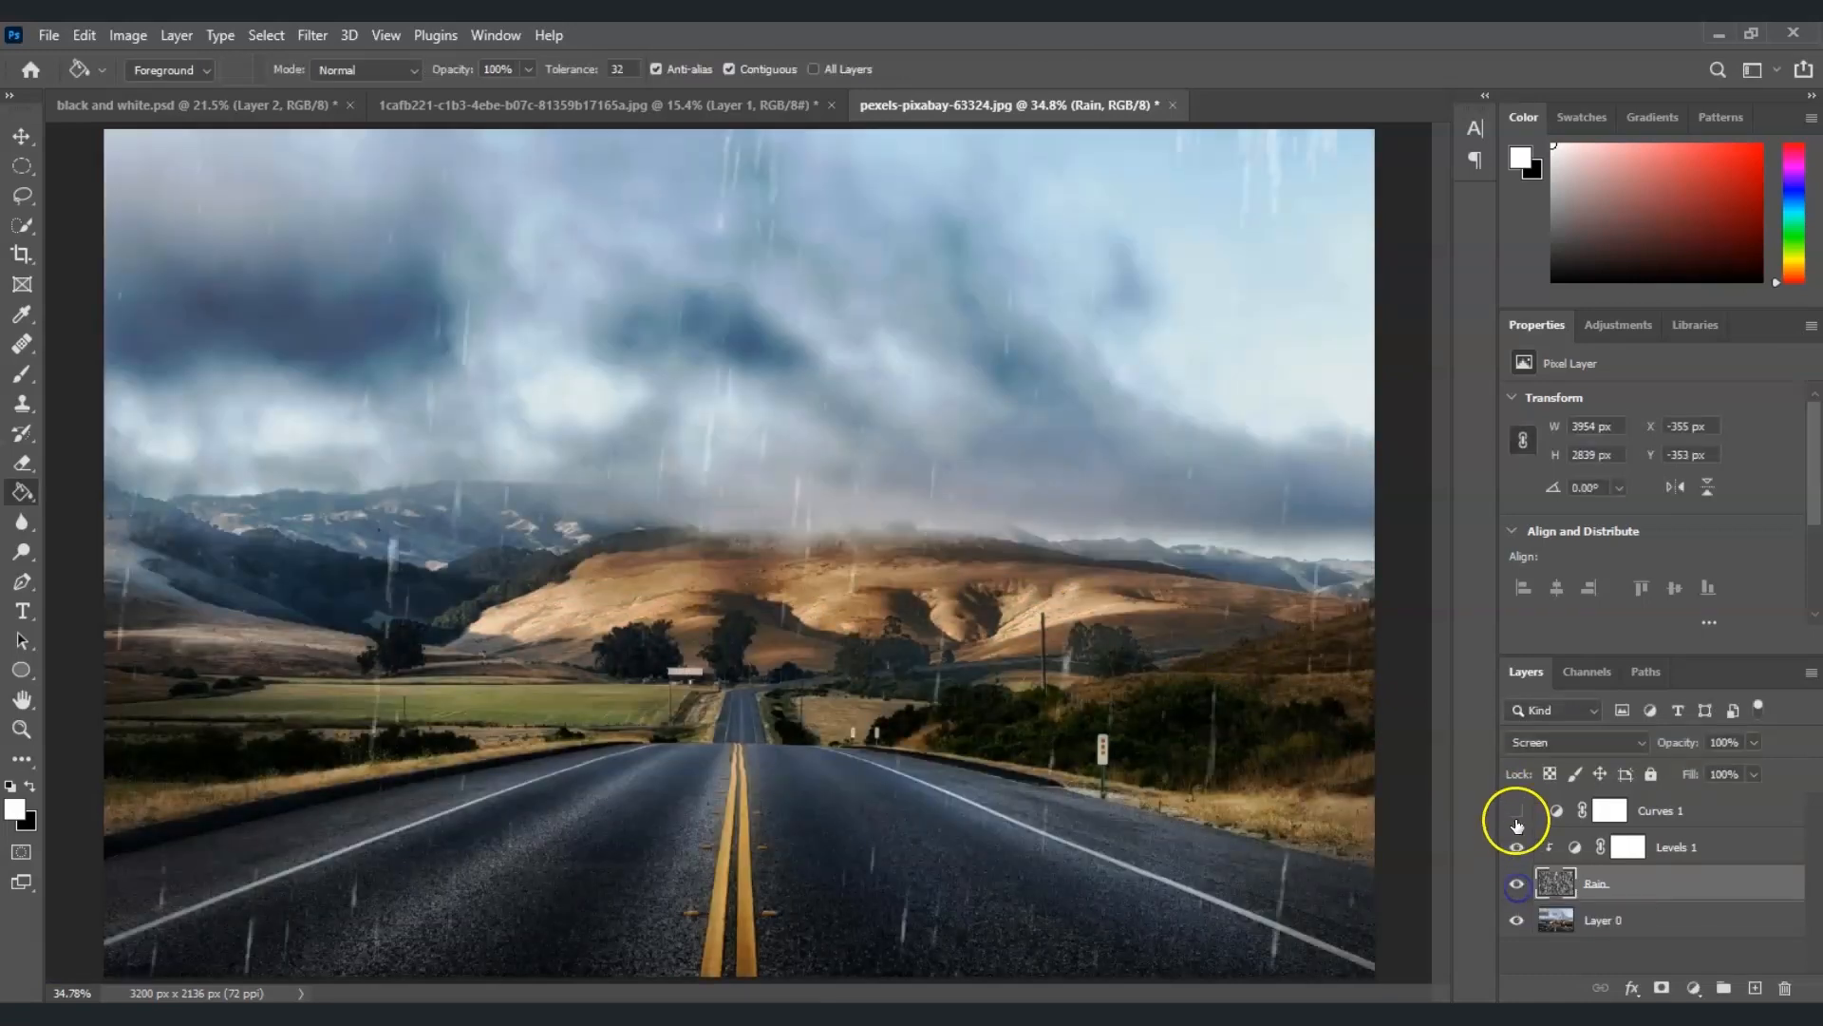
{"action": "left_click", "coordinate": [1520, 810]}
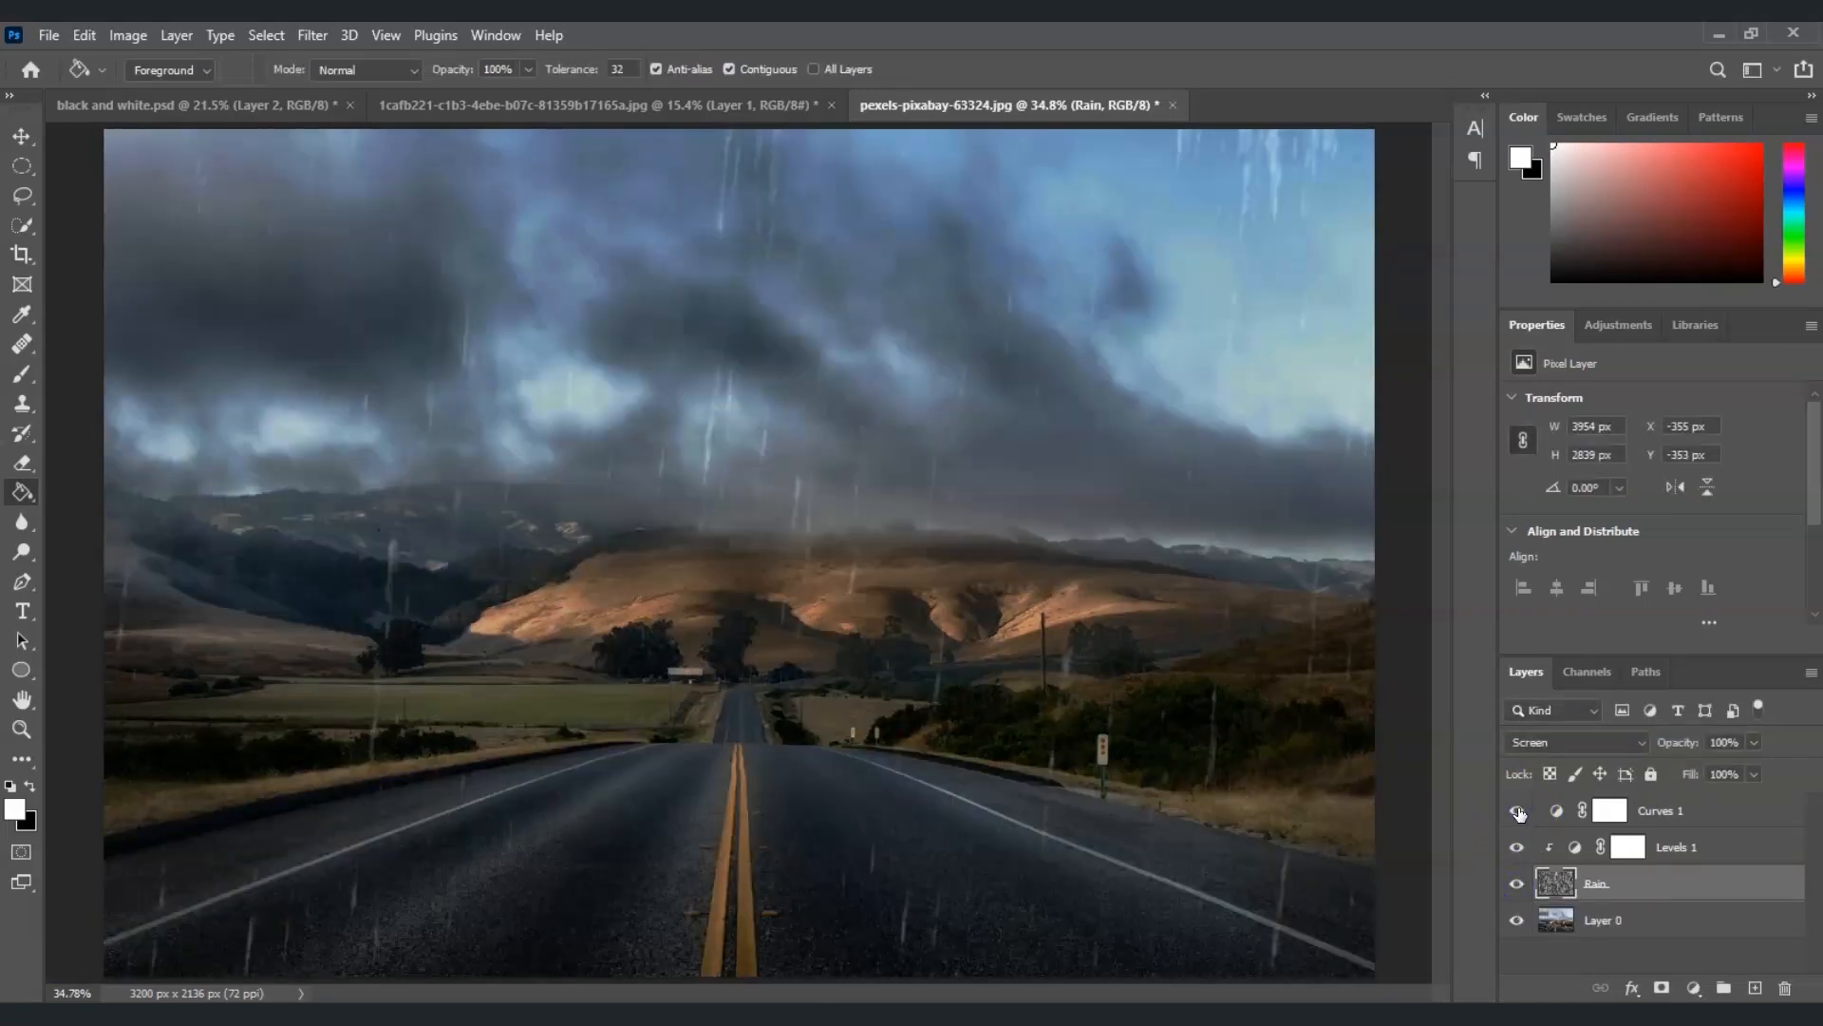